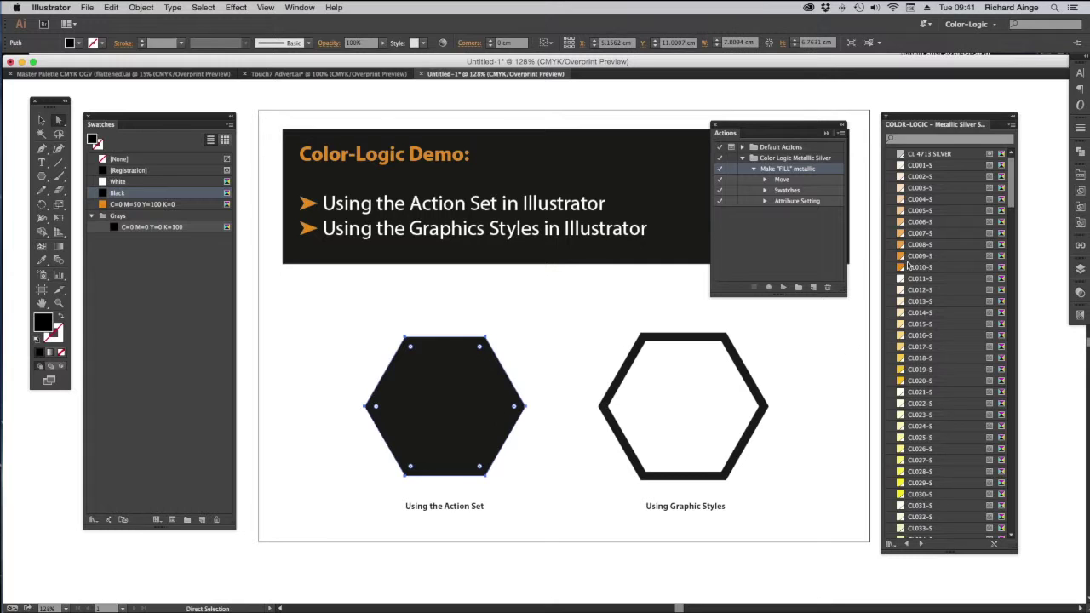
Step: Fill the left hexagon with the CL010-S swatch and try to run the Make "FILL" metallic action on it
click(928, 267)
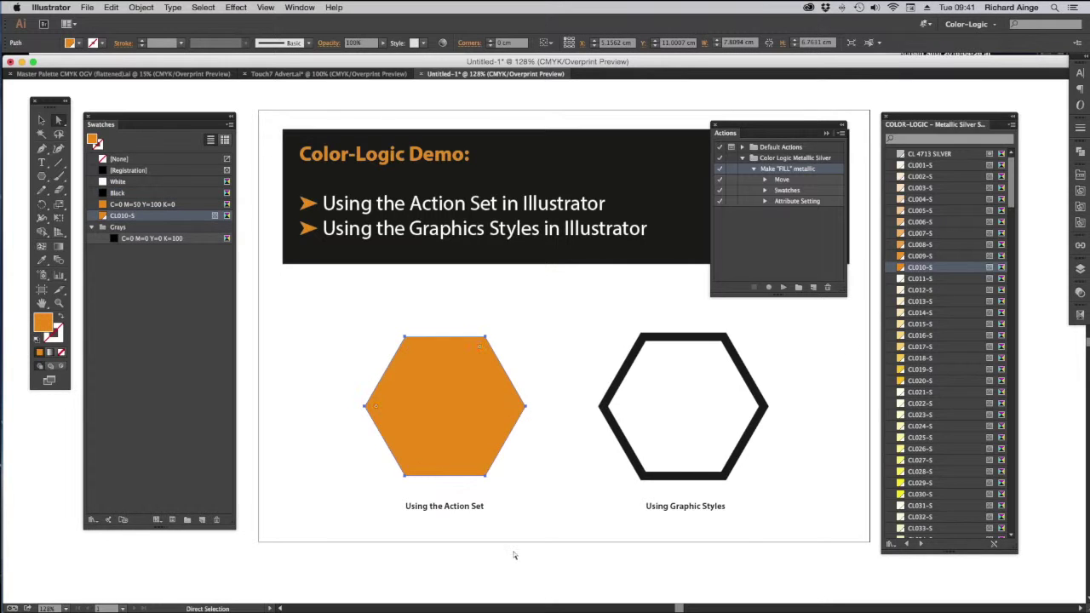
click(468, 405)
click(782, 287)
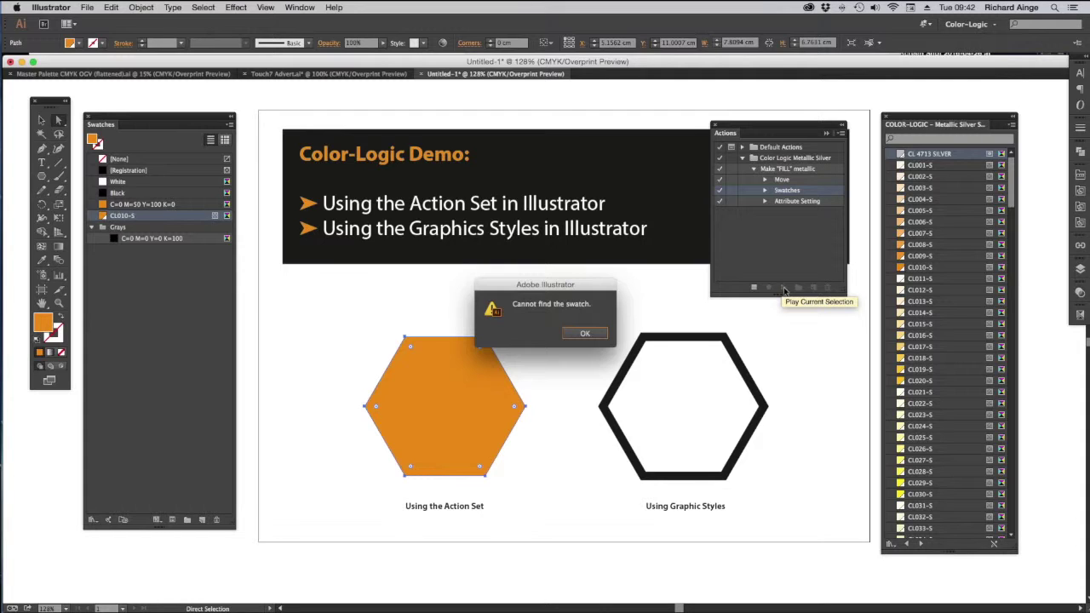
click(582, 334)
click(431, 337)
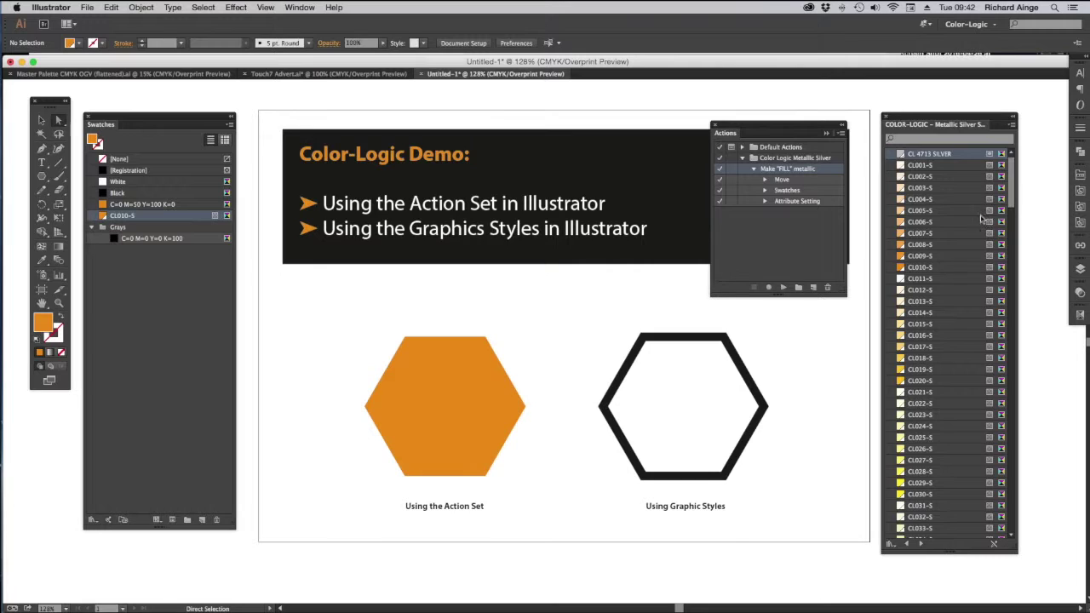
Step: Add CL 4713 SILVER to the document swatches and run the Make "FILL" metallic action on the left hexagon
click(939, 154)
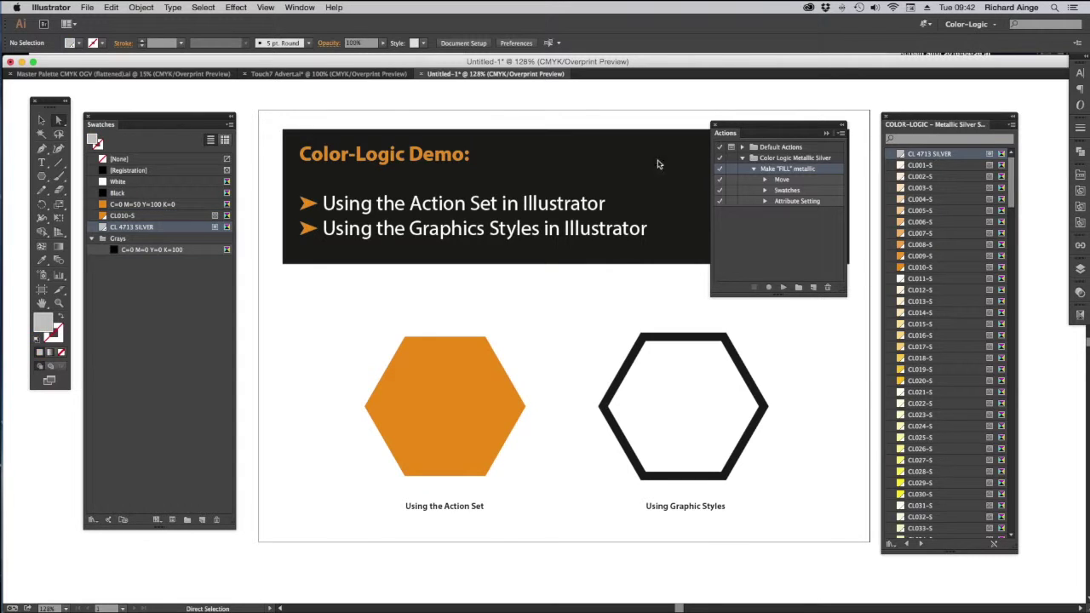
click(490, 409)
click(784, 288)
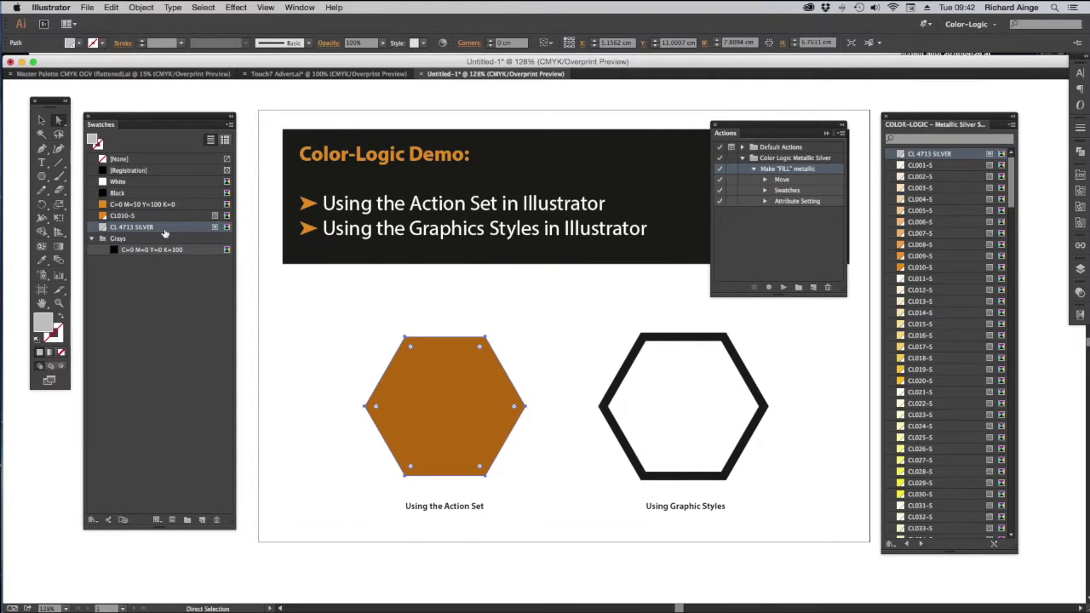
click(270, 347)
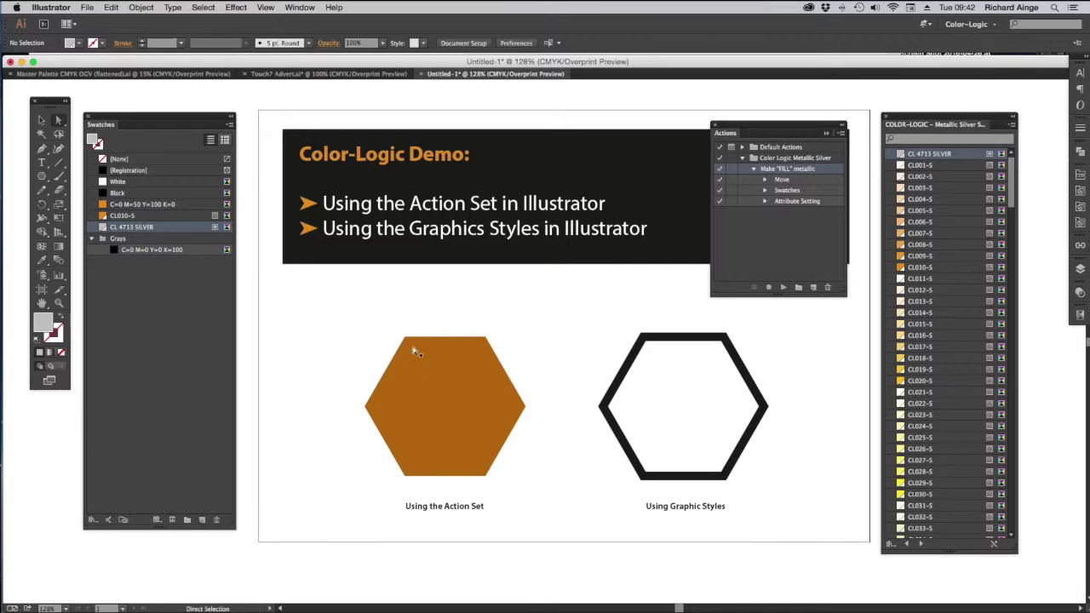
Step: Disable Overprint Preview, shift the silver hexagon aside to inspect the color beneath, and restore its position and the overprint view
click(236, 7)
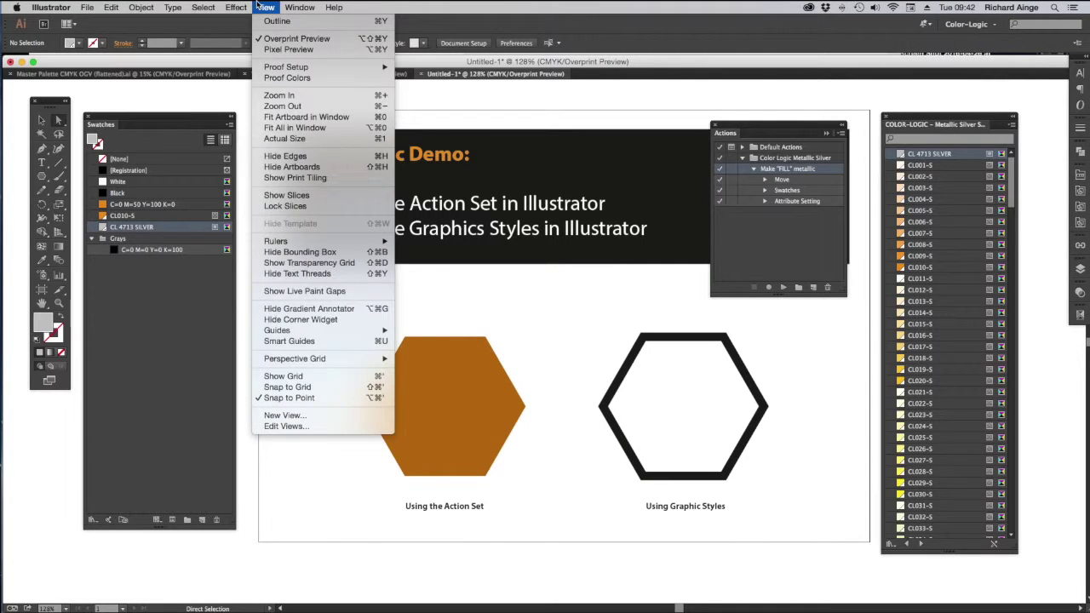
click(290, 39)
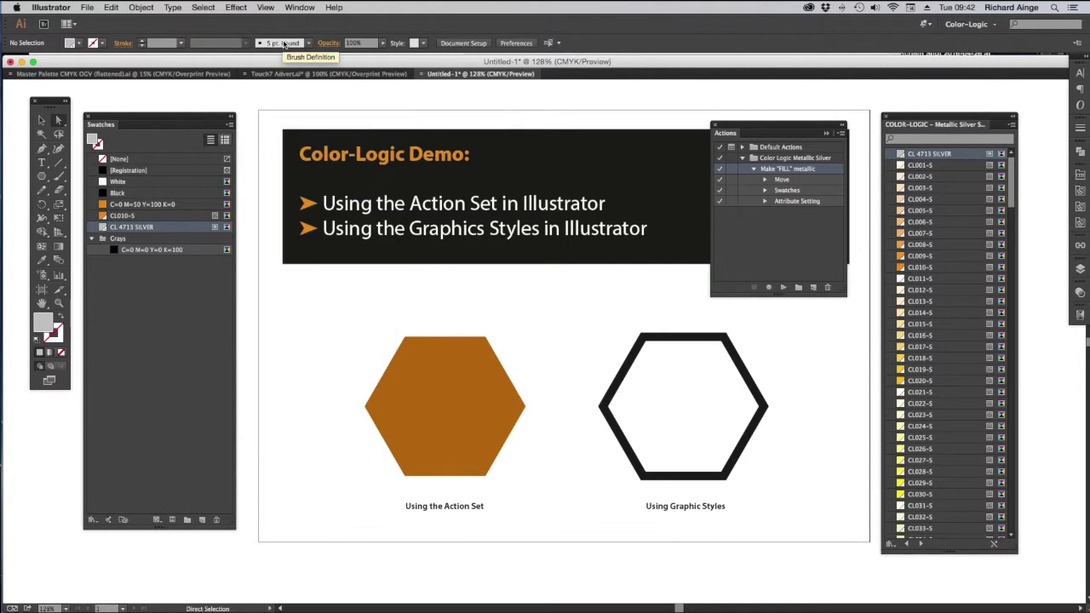
drag(462, 407, 499, 413)
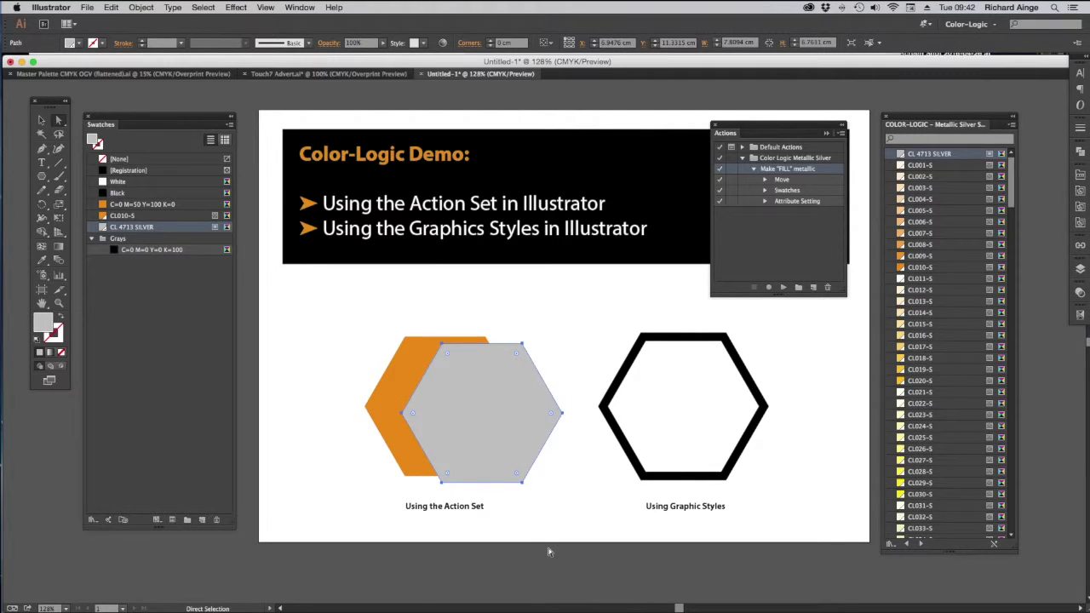
key(super+z)
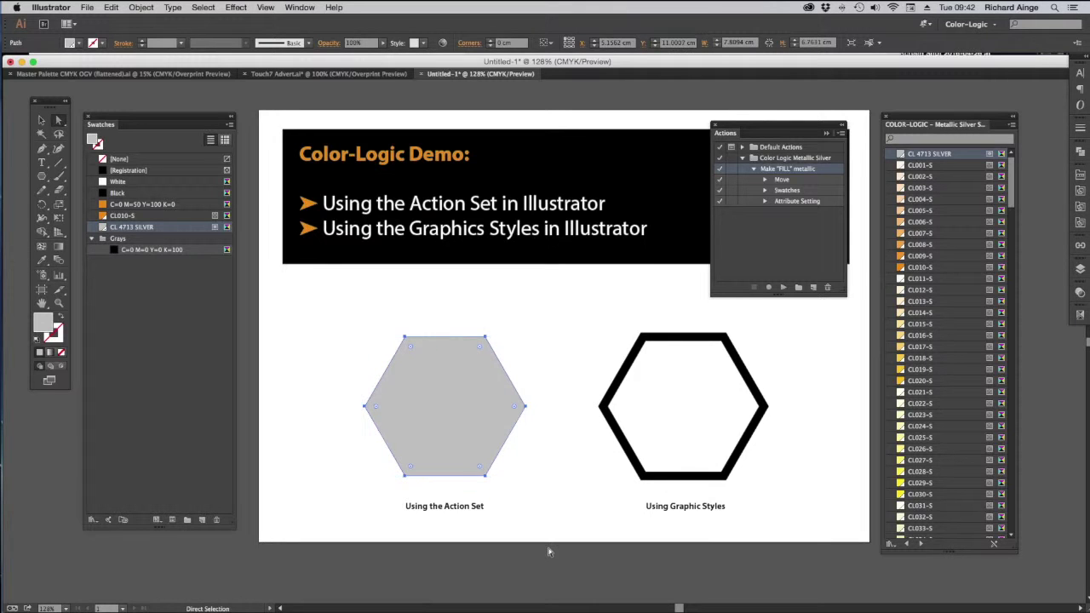
click(265, 7)
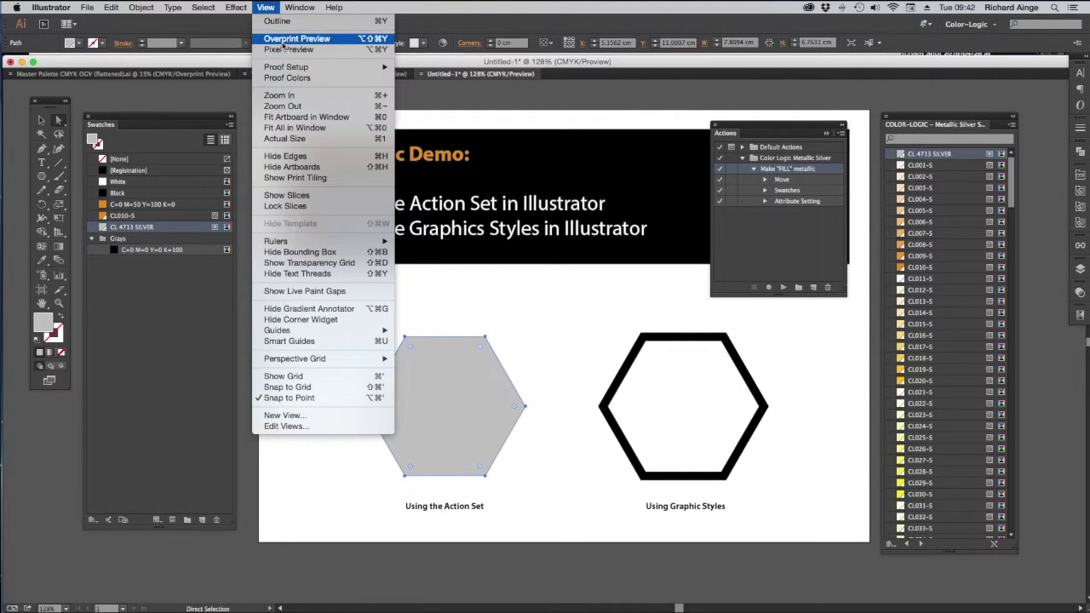
click(271, 39)
click(366, 328)
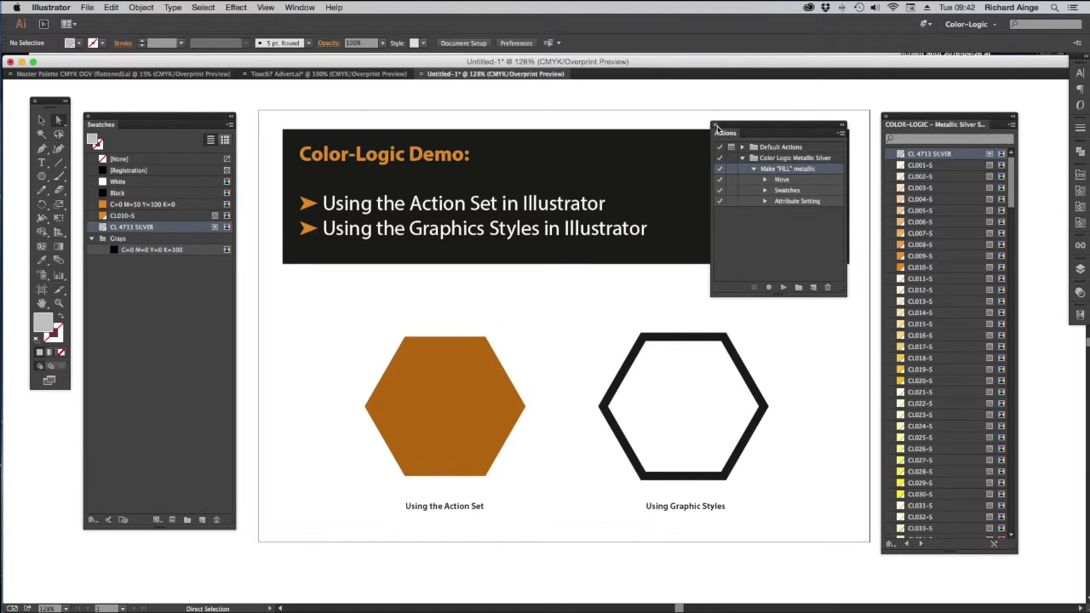
Step: Dock the floating Actions and COLOR-LOGIC Metallic Silver swatch library panels, leaving nothing selected on the artboard
drag(725, 126, 1077, 140)
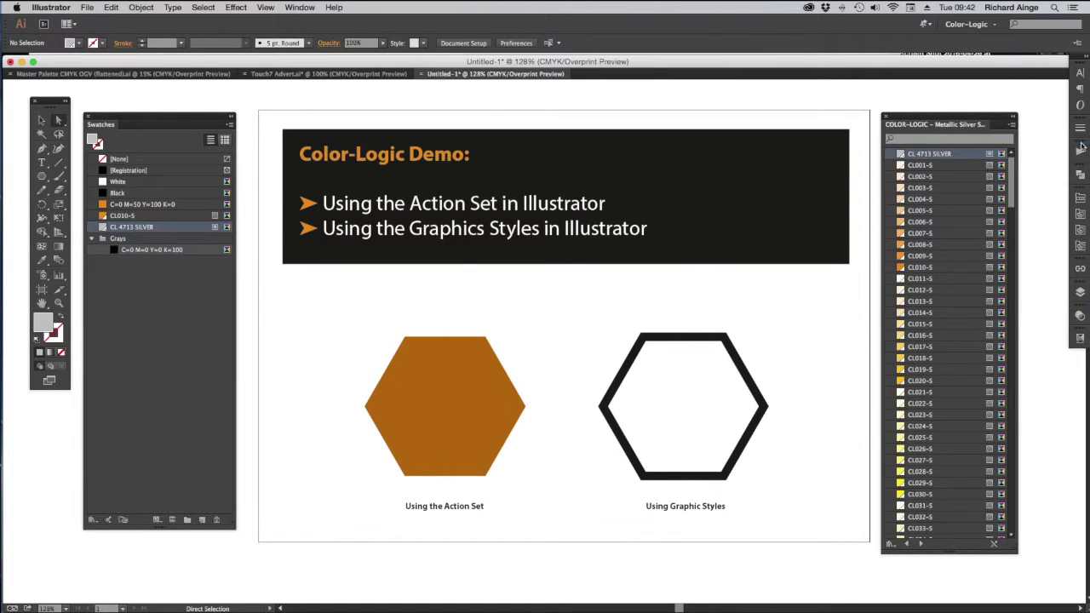
drag(937, 117, 1077, 186)
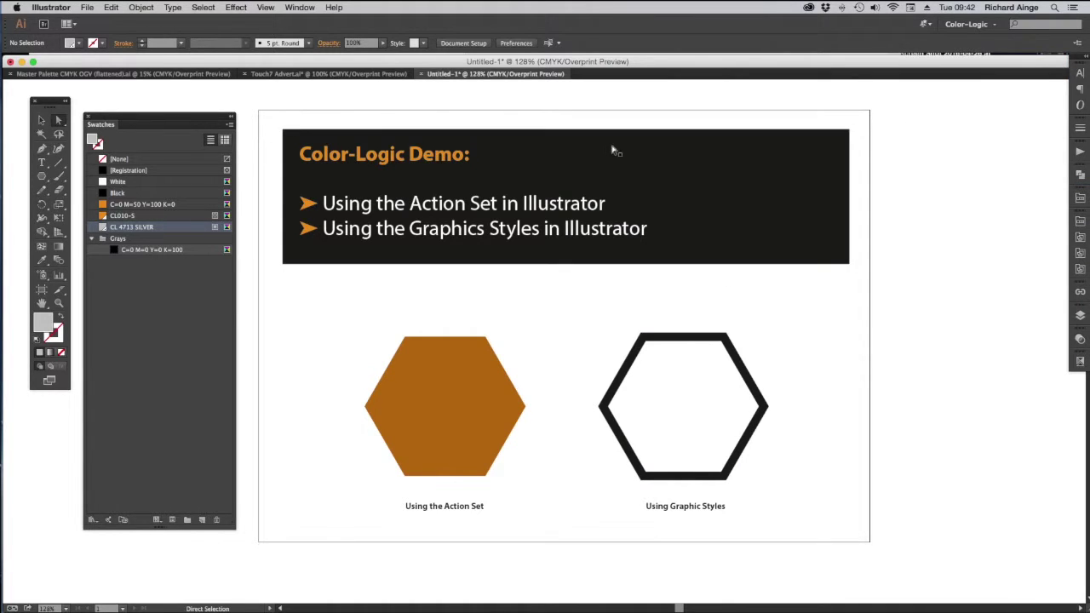
click(638, 402)
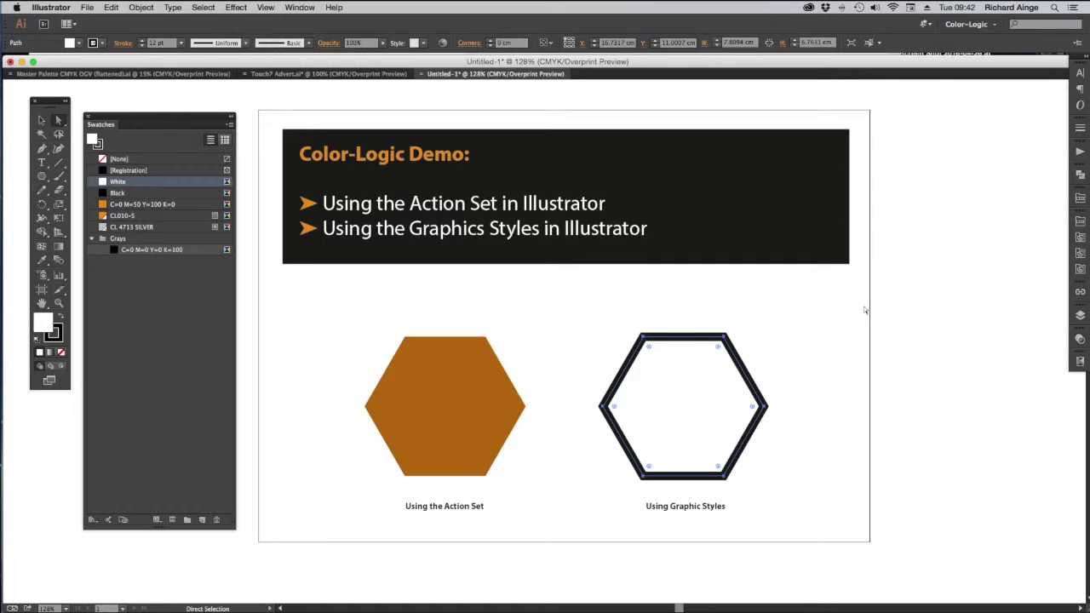
click(850, 311)
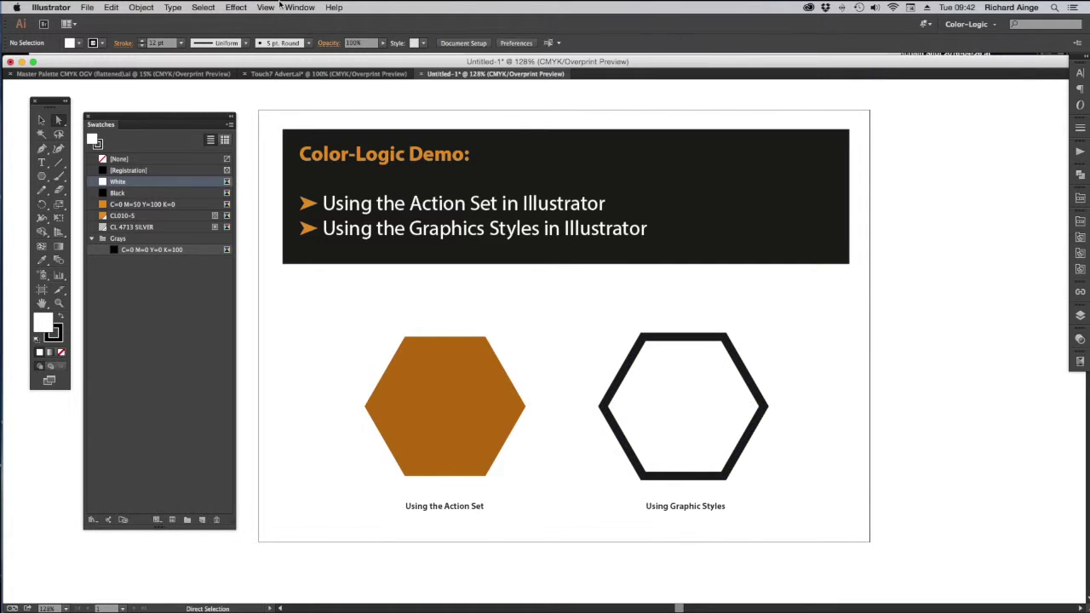
Step: Bring out the COLOR-LOGIC Metallic Silver graphic styles library as a floating panel beside the artboard
click(334, 6)
mouse_move(315, 7)
mouse_move(398, 511)
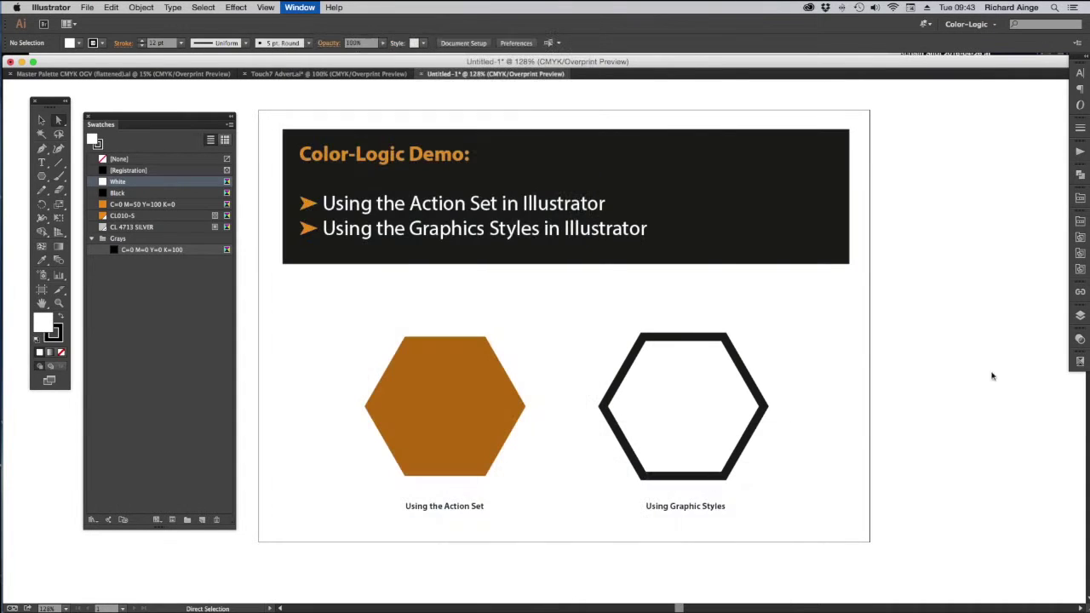
click(634, 486)
drag(1004, 382, 1004, 536)
drag(971, 210, 926, 109)
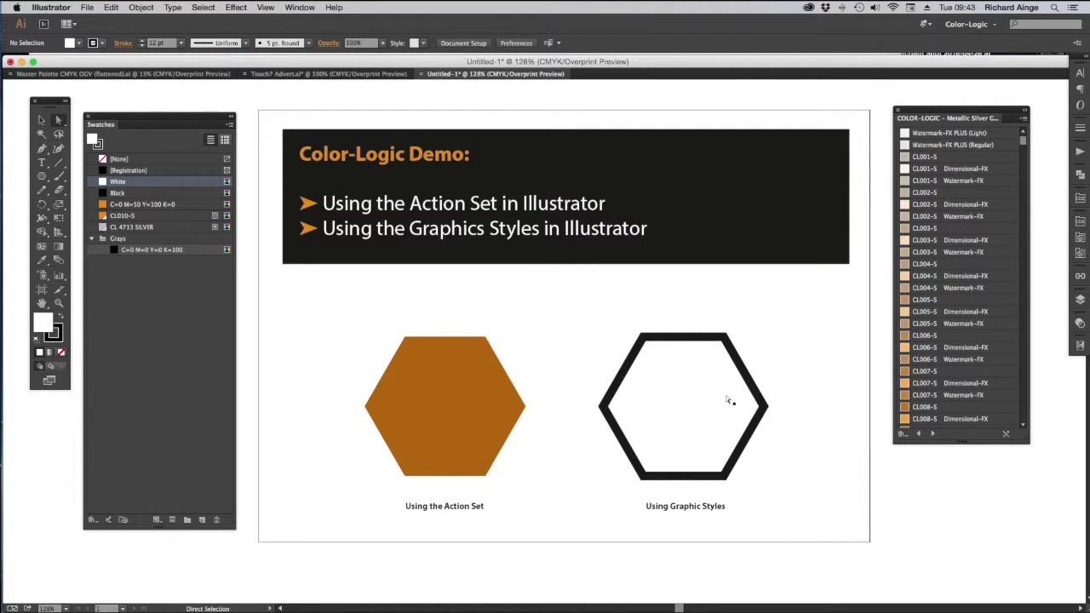
Step: Try the CL009-S graphic style on the hexagon with the black stroke and undo it
click(697, 405)
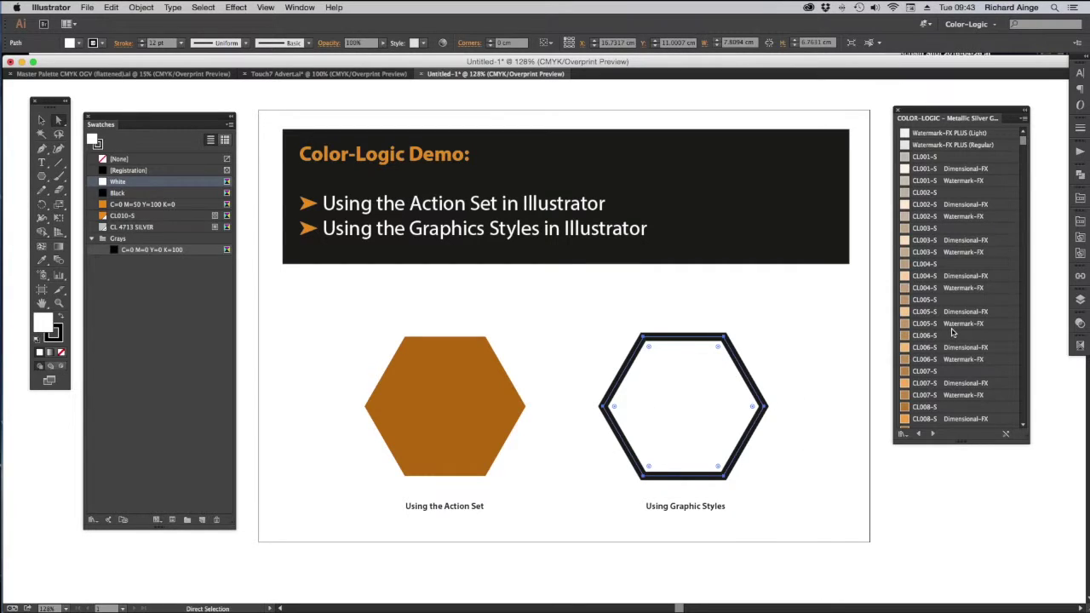
scroll(952, 332, down, 2)
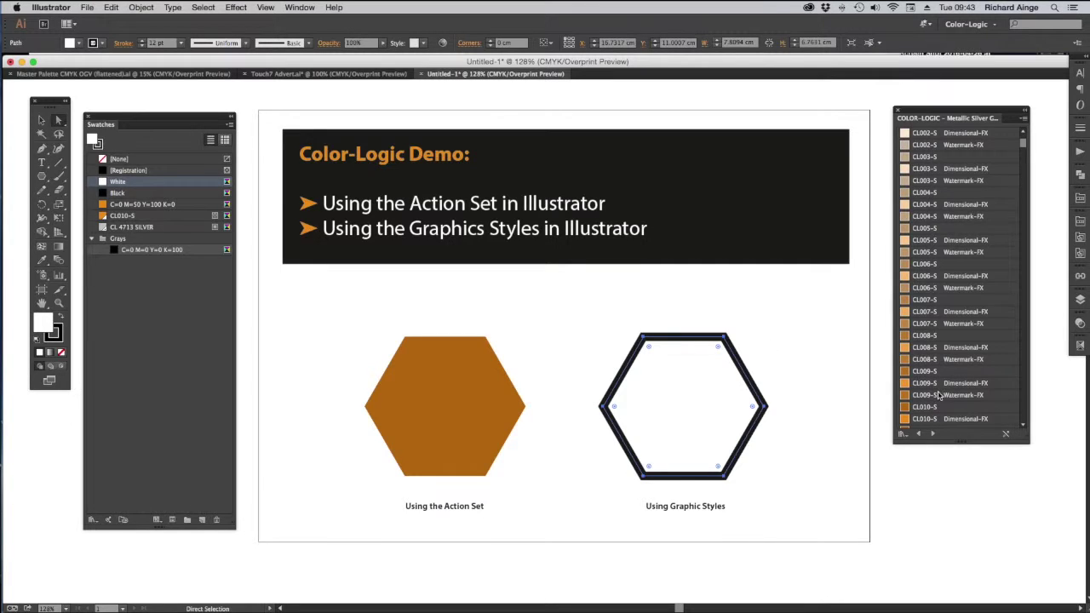
click(933, 372)
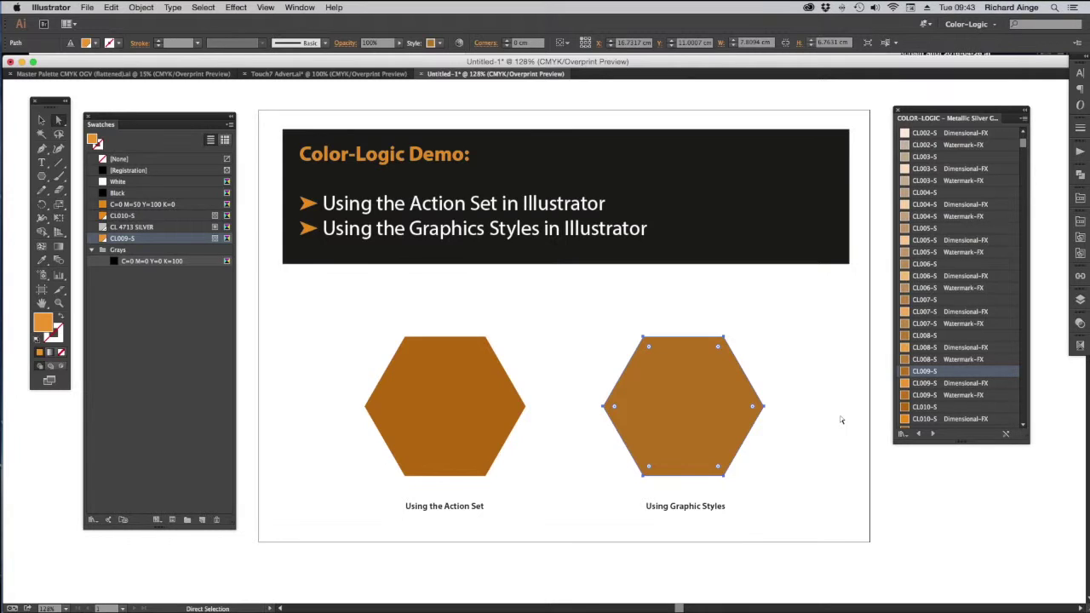
key(super+z)
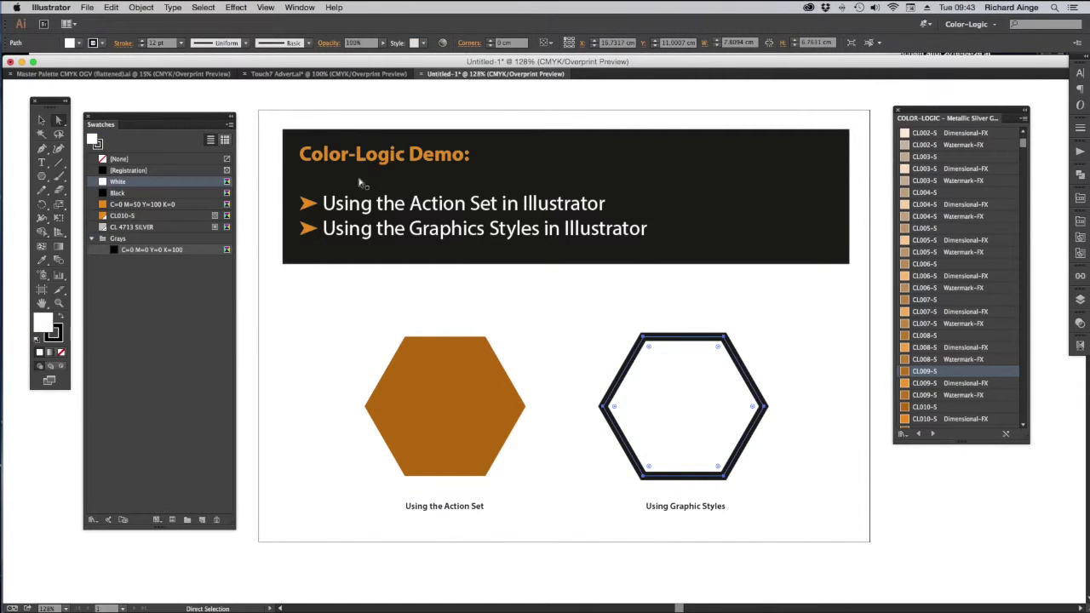
Step: Convert the right hexagon's black stroke to a separate outlined shape with Outline Stroke and deselect everything
click(143, 7)
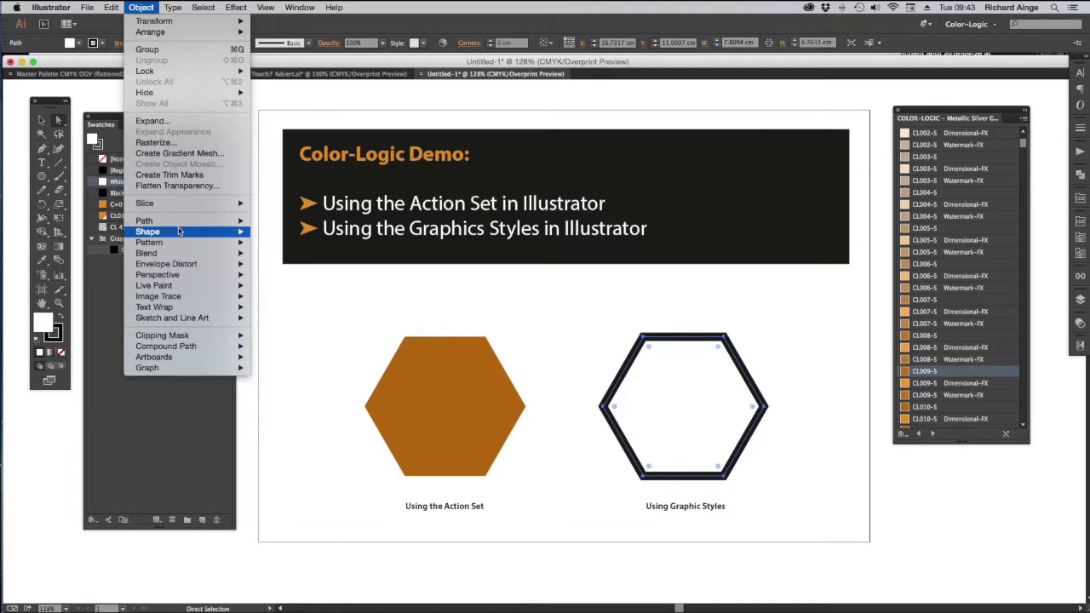
mouse_move(232, 222)
click(308, 249)
click(798, 377)
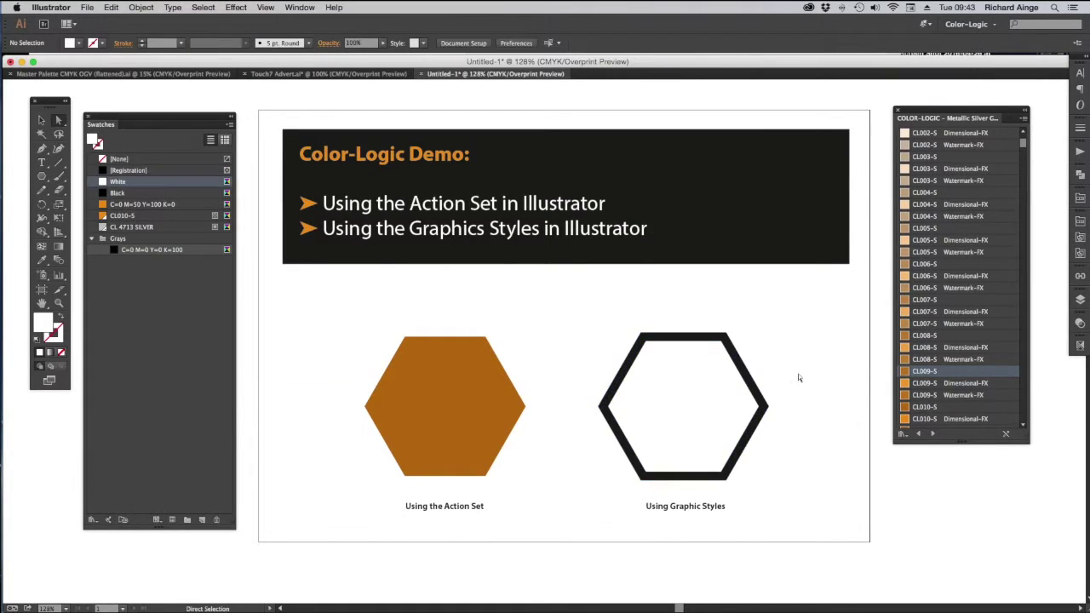
Step: Apply the CL009-S graphic style to the white inner shape of the right hexagon
click(725, 358)
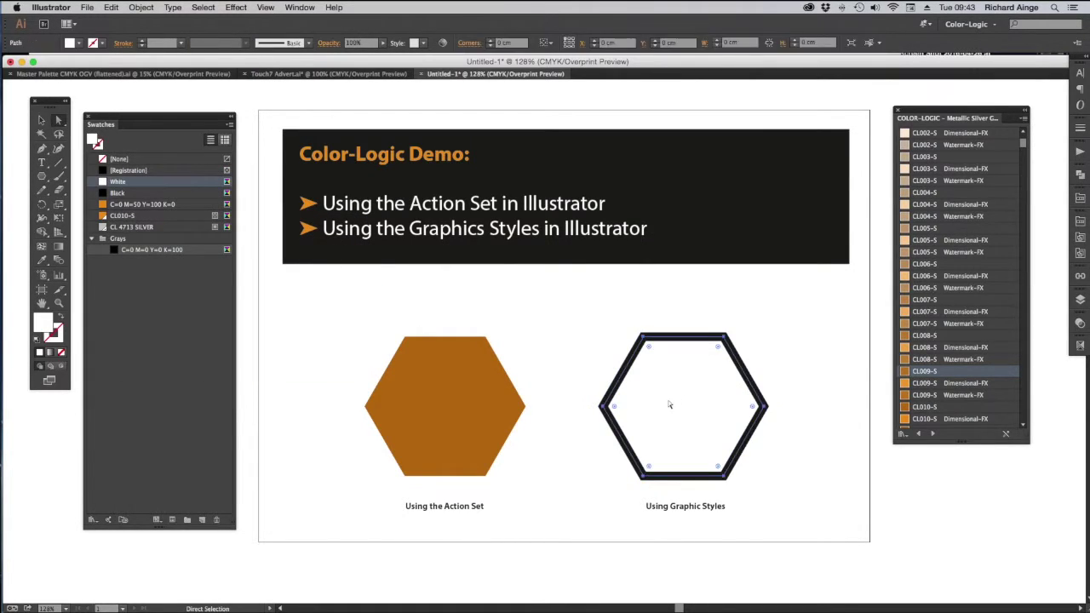
click(923, 373)
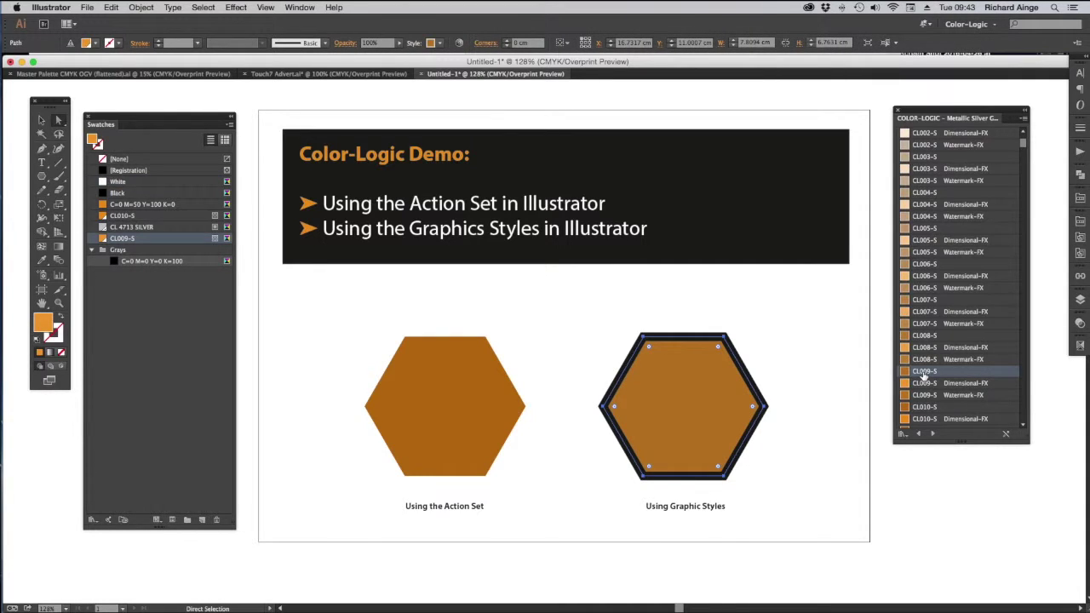
key(super+z)
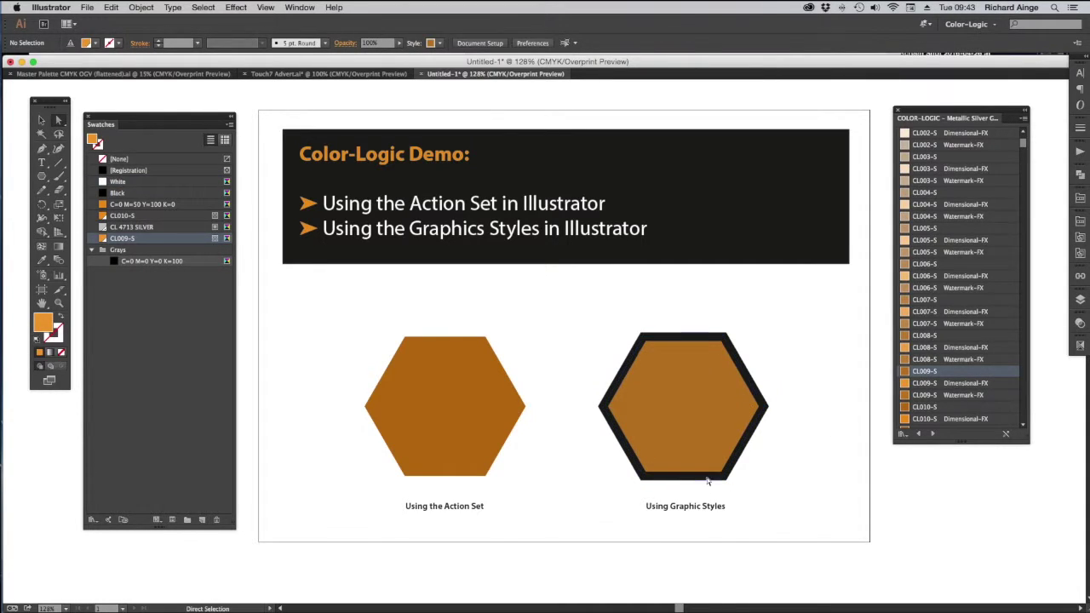
Step: Try the CL066-S graphic style on the right hexagon's black outlined border and undo it
click(707, 478)
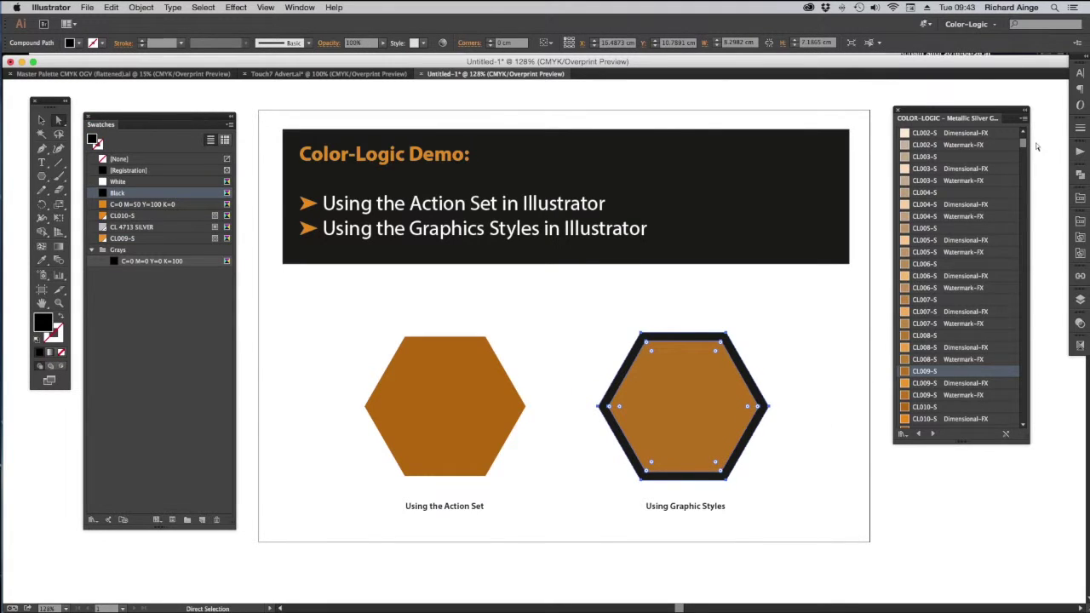
drag(1023, 143, 1034, 212)
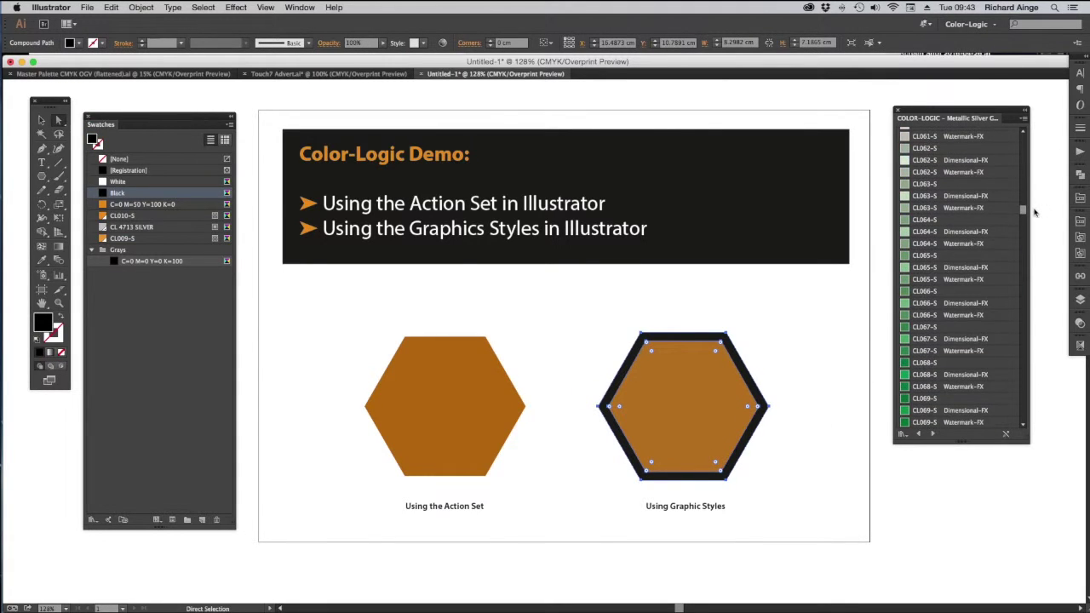
click(935, 292)
click(843, 314)
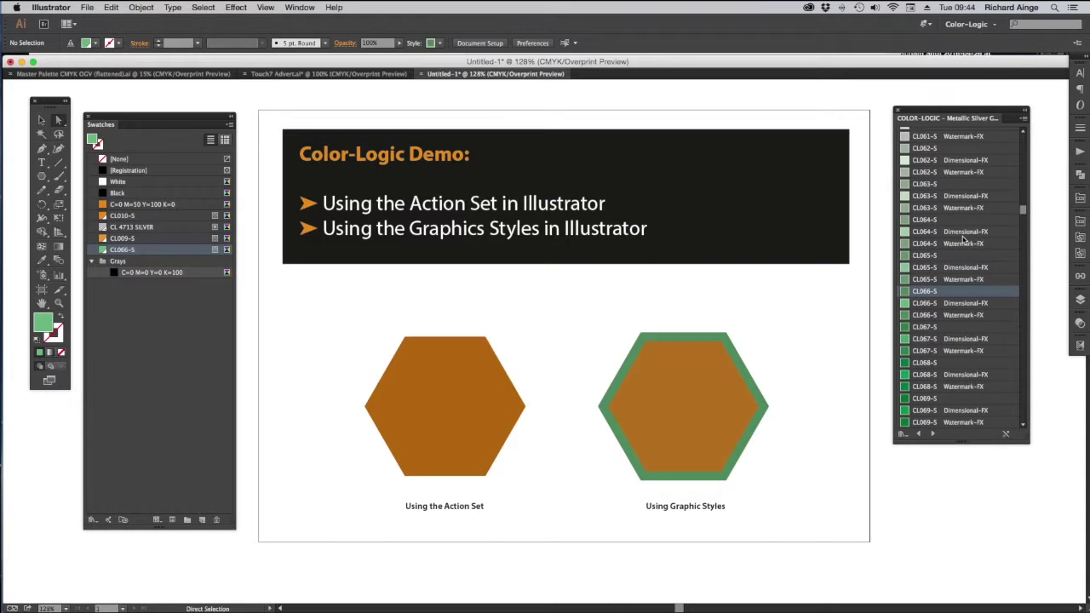
key(ctrl+z)
key(ctrl+z)
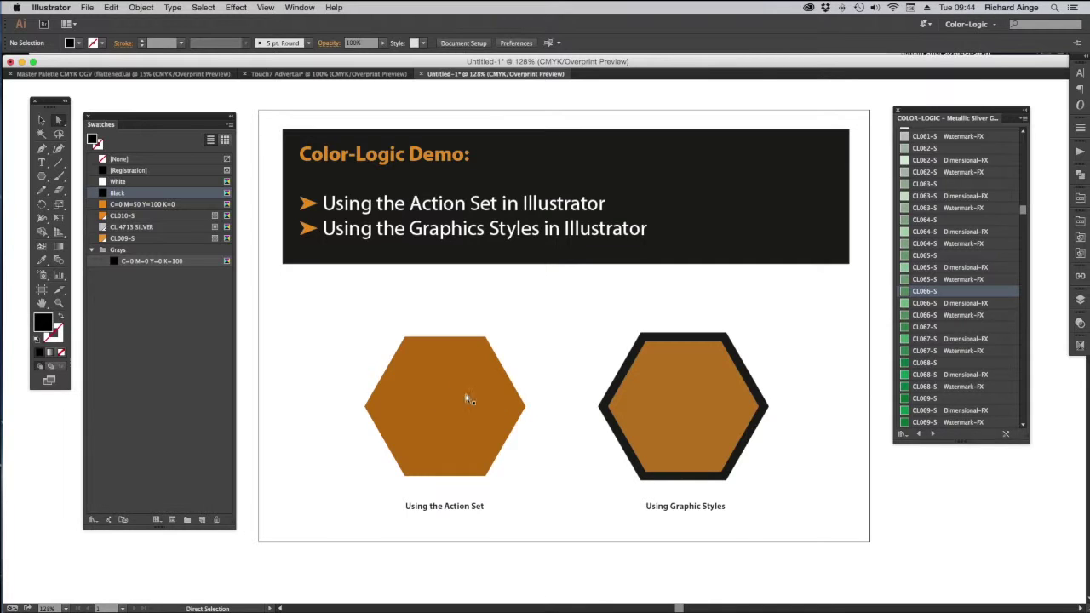
Step: Delete the right hexagon with its caption and draw a rectangle about 9.84 × 8.52 cm in its place
drag(577, 298, 839, 535)
key(Delete)
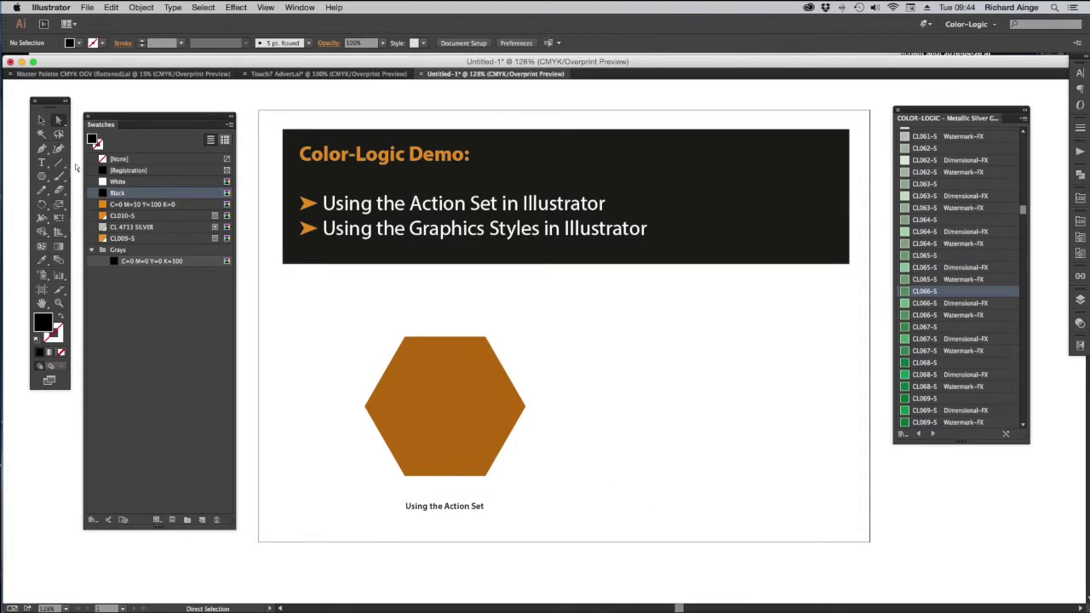
drag(41, 175, 76, 176)
mouse_move(606, 324)
mouse_down()
mouse_move(819, 499)
mouse_move(807, 500)
mouse_up()
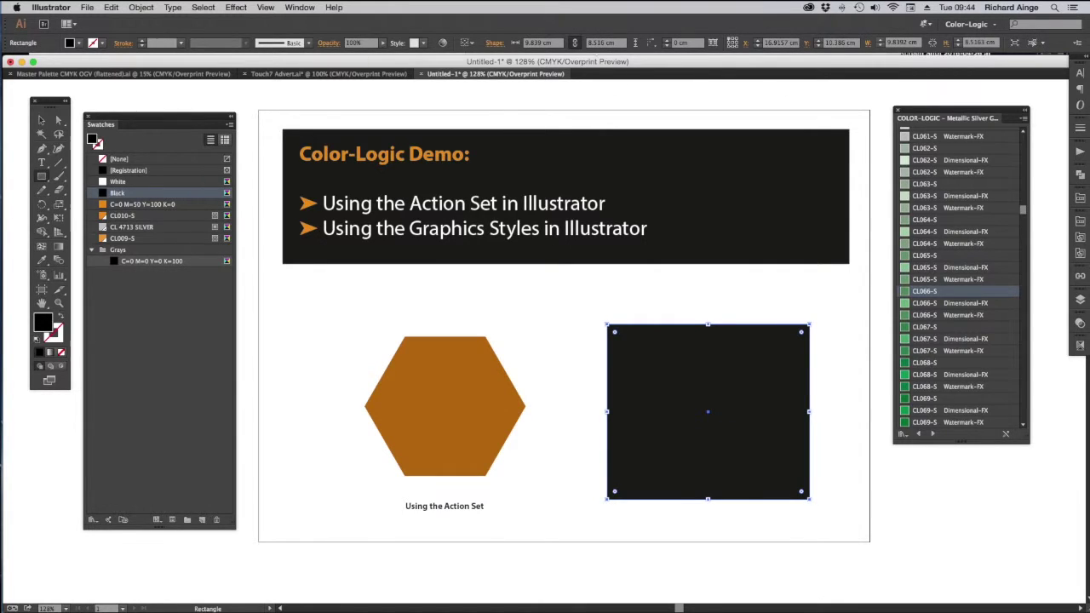
Step: Float the Gradient panel below a shortened Swatches panel and fill the rectangle with a linear white-to-black gradient
drag(143, 315, 150, 336)
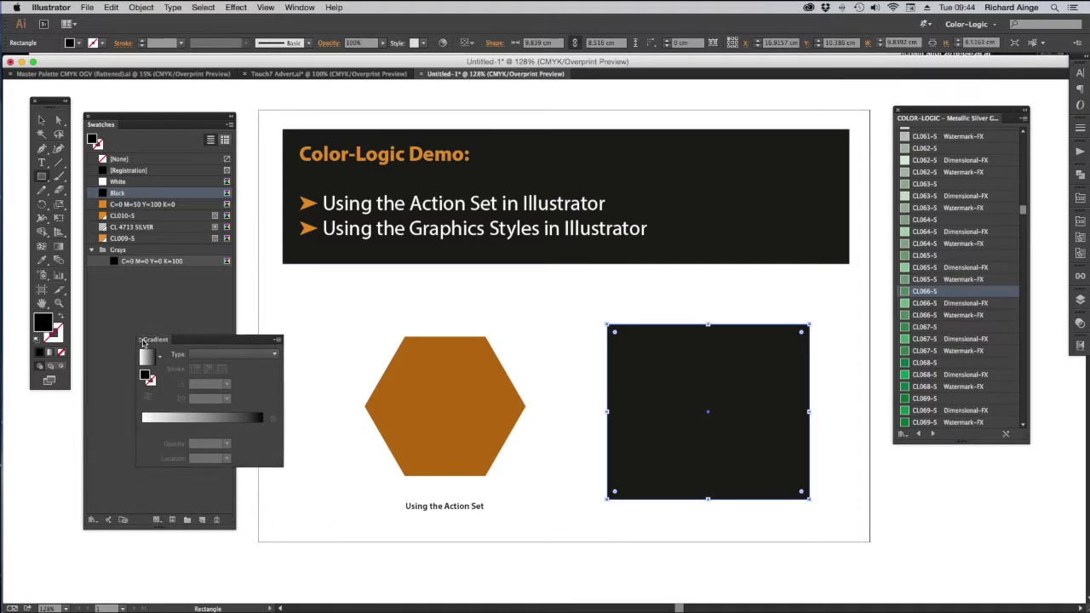
click(160, 527)
drag(159, 526, 151, 357)
click(164, 376)
click(170, 389)
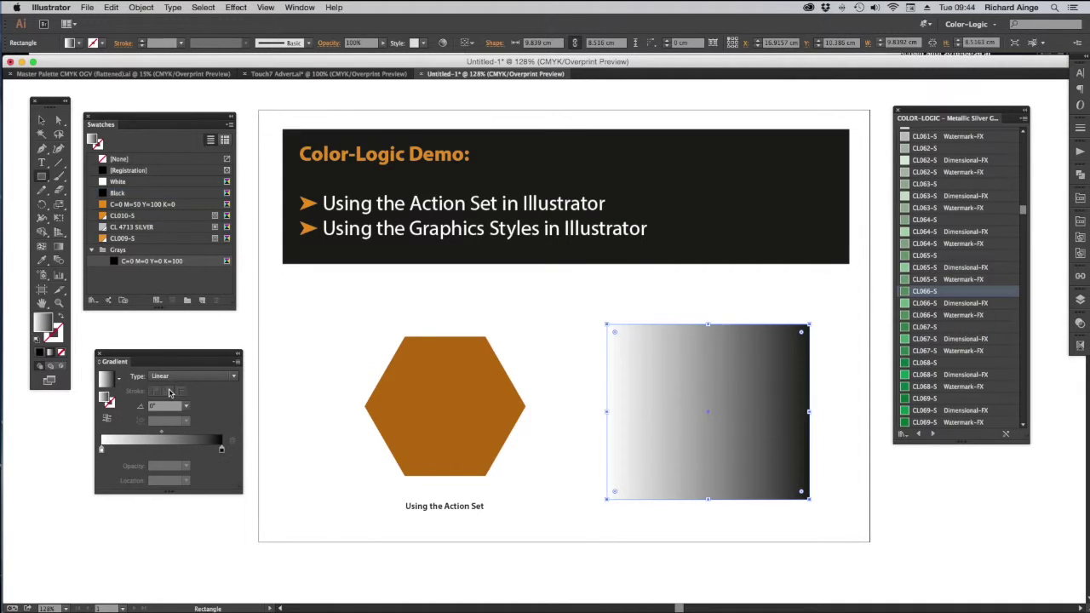
Step: Dock the Metallic Silver graphic styles panel and open the COLOR-LOGIC - Metallic Silver Swatches library
drag(958, 116, 1083, 189)
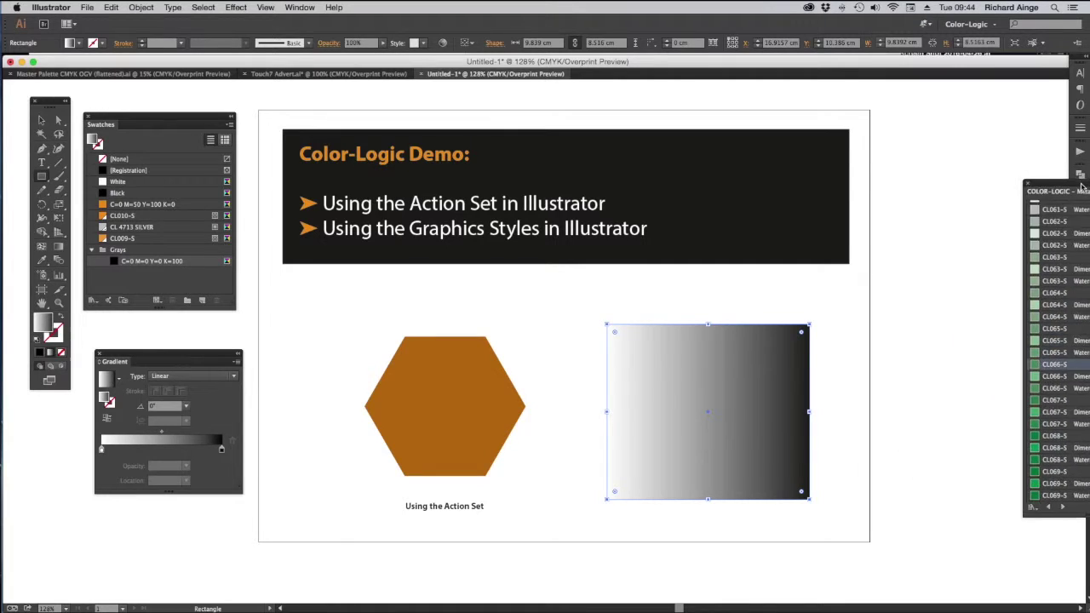
click(296, 7)
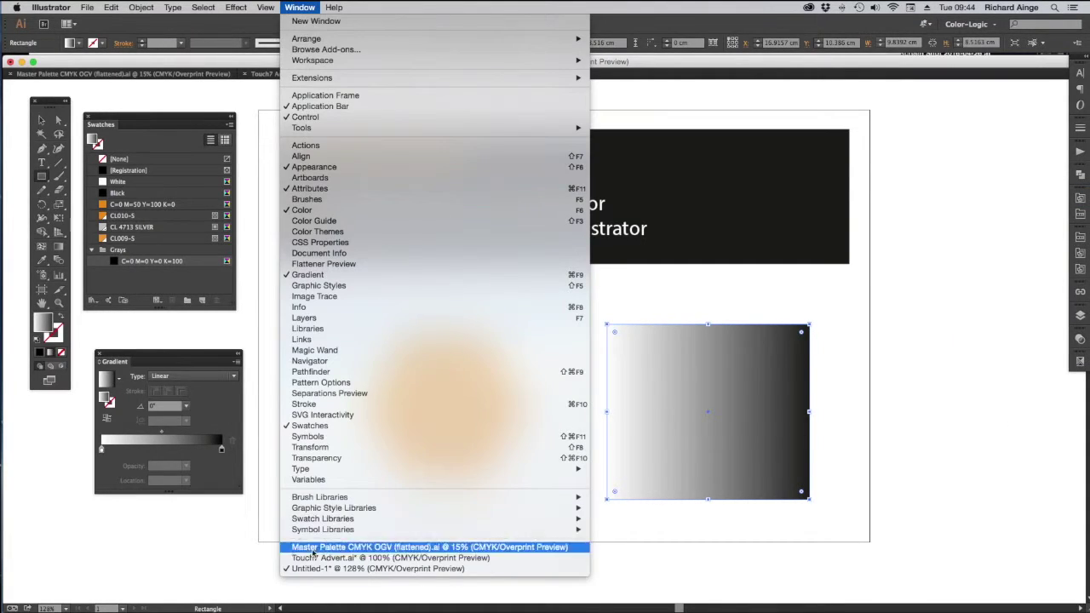
mouse_move(322, 519)
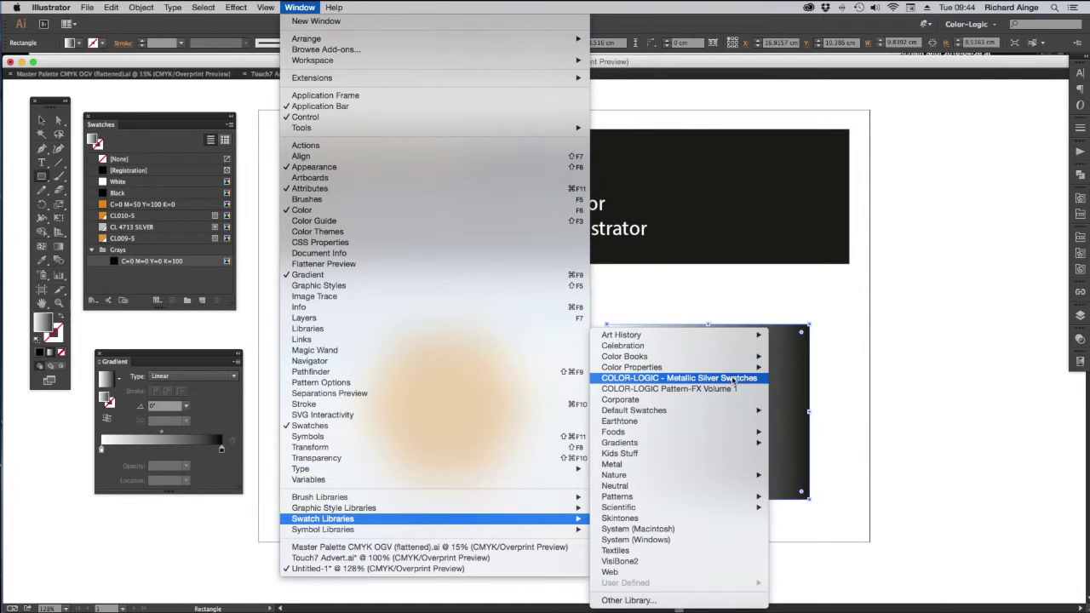
click(656, 377)
Step: Recolour the rectangle's gradient, with CL190-S on the start stop and CL120-S on the end stop
drag(1060, 252, 1061, 400)
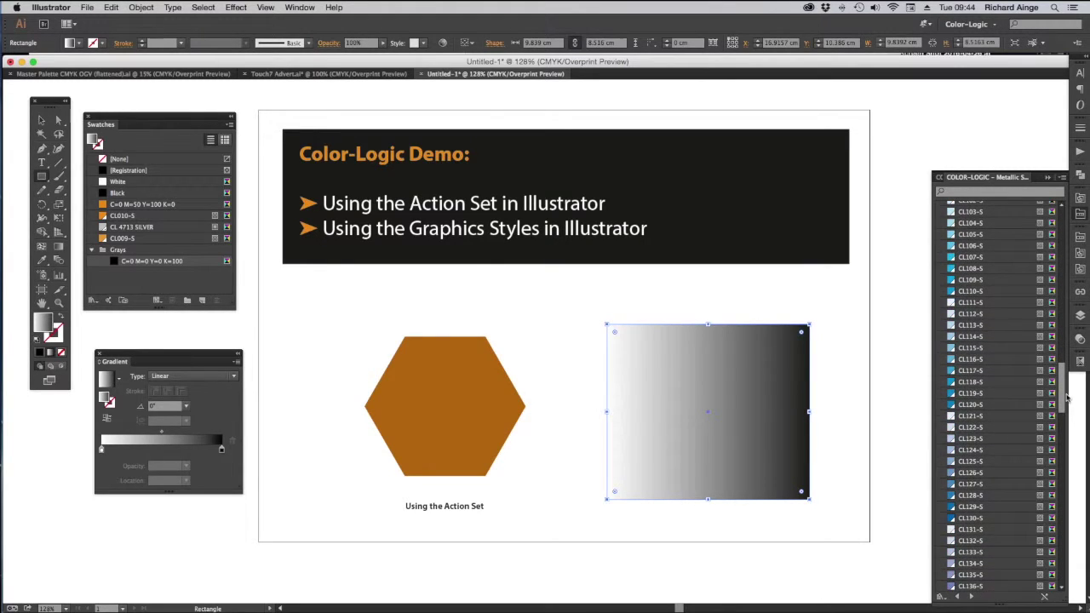
drag(977, 408, 223, 451)
drag(1064, 388, 1063, 494)
drag(975, 362, 101, 449)
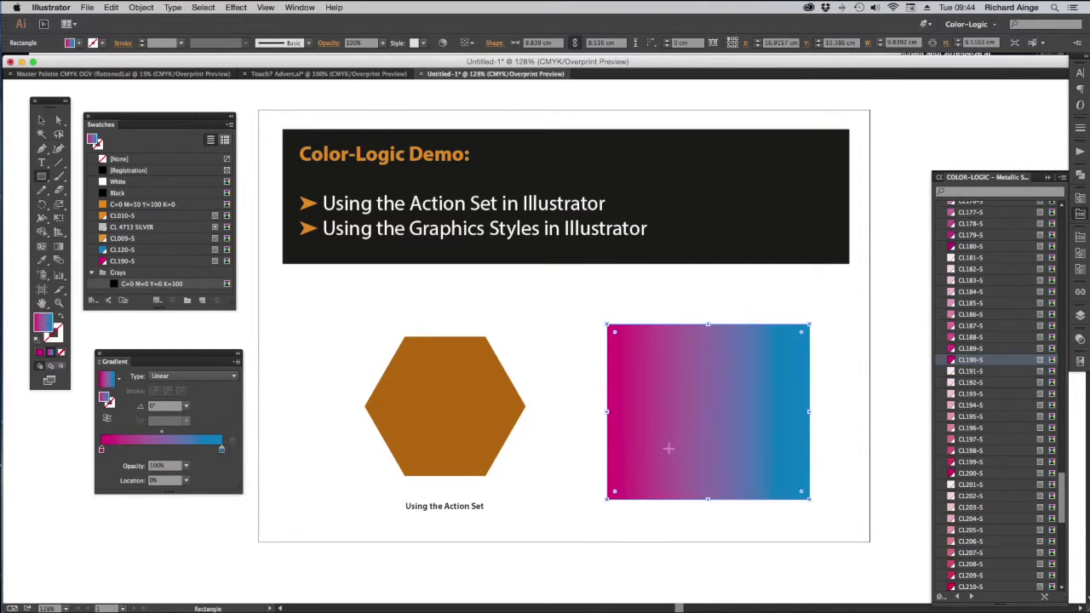
Step: Run the Make "FILL" metallic action on the magenta-to-blue gradient rectangle and deselect it
click(60, 121)
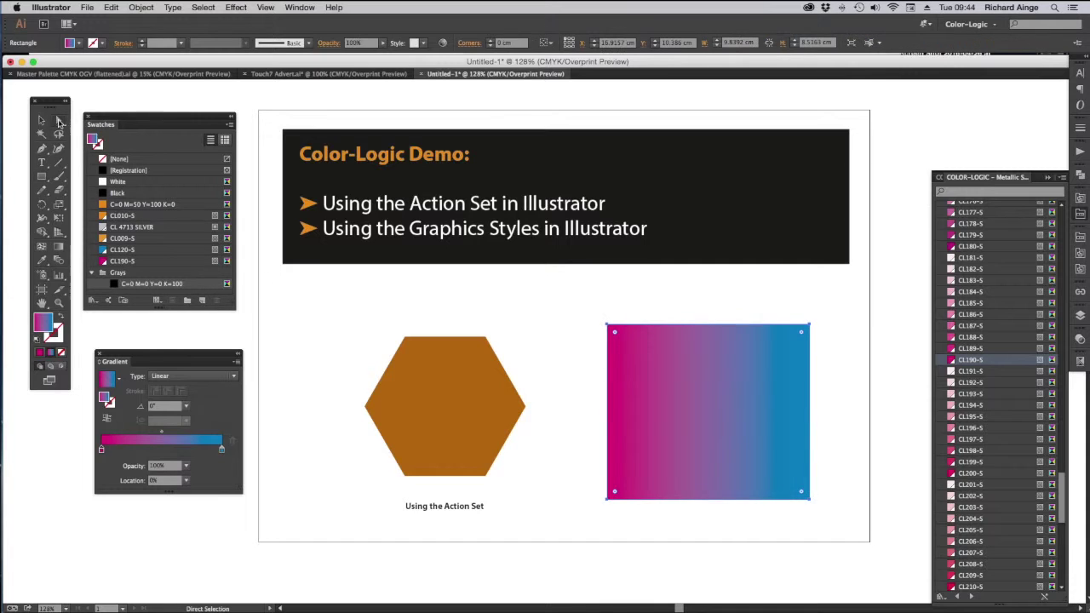
click(847, 383)
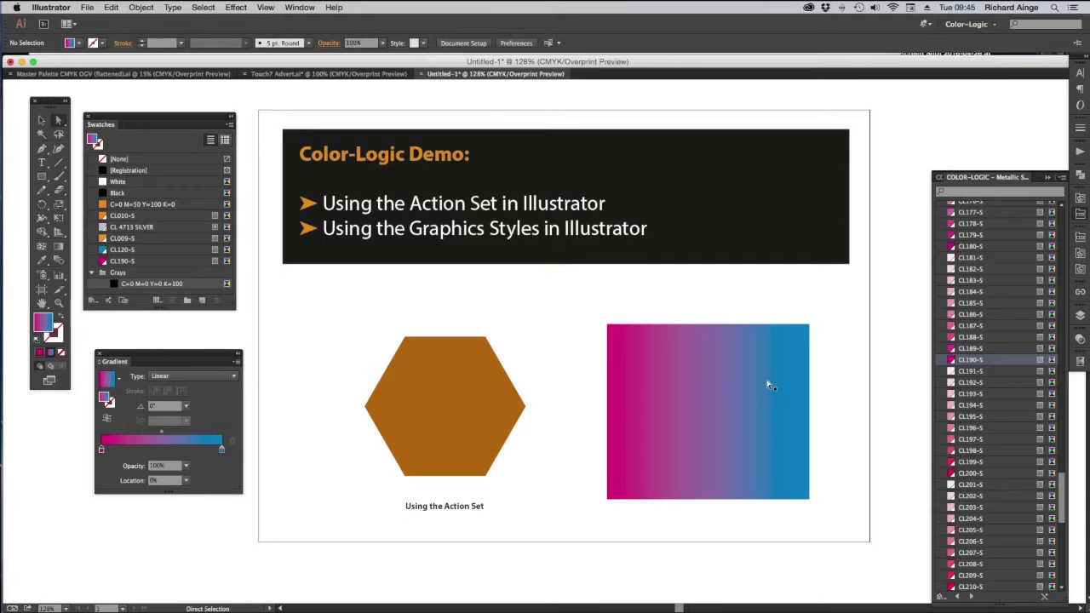
click(769, 386)
click(1080, 151)
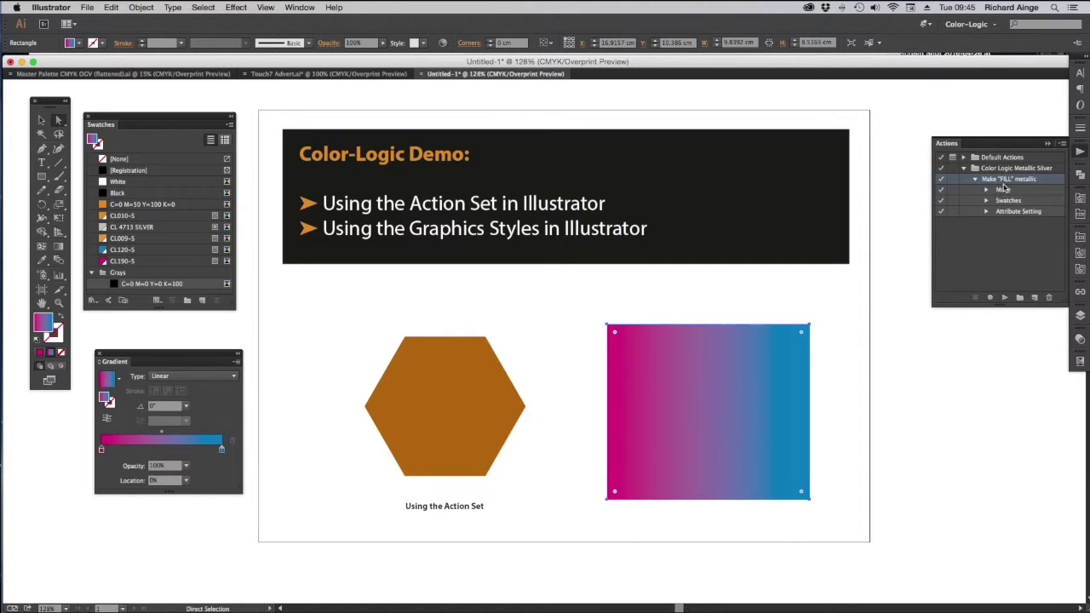
click(1005, 298)
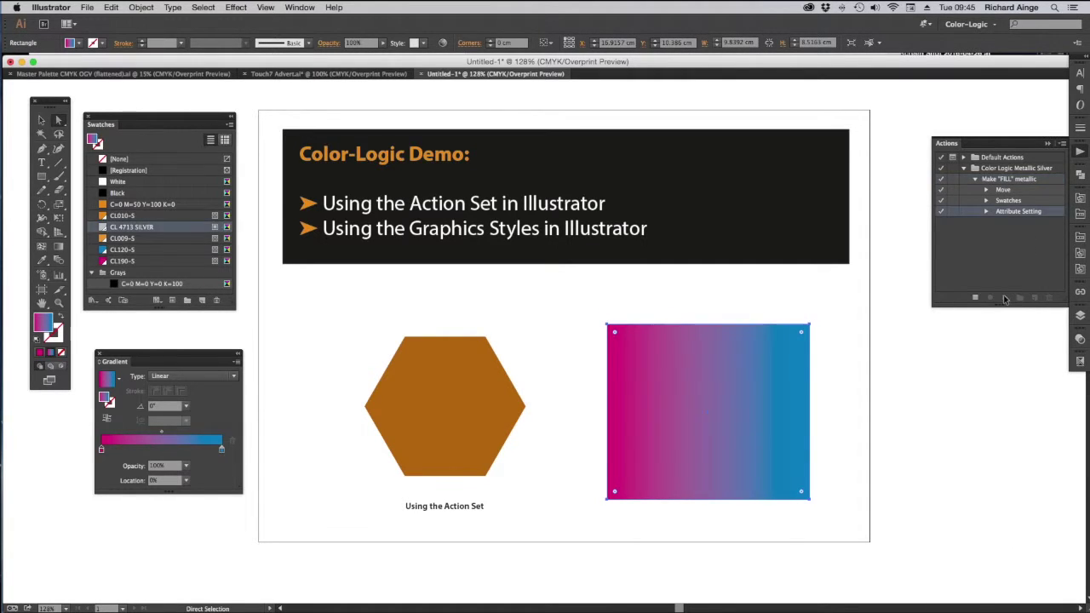
click(660, 546)
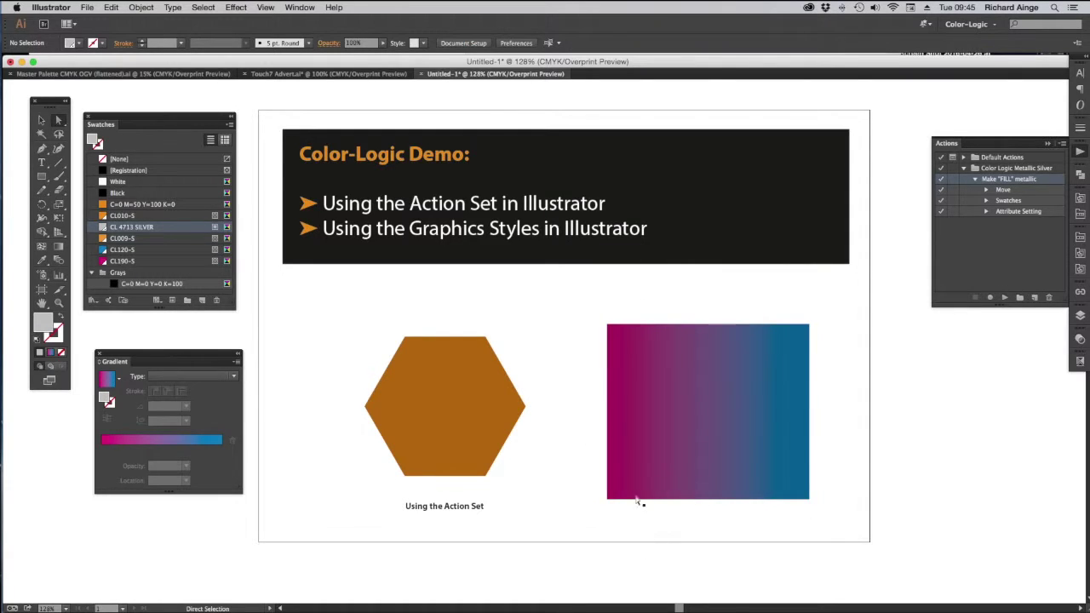
Step: Pull the silver overlay away from the gradient rectangle and delete it
drag(646, 449, 679, 477)
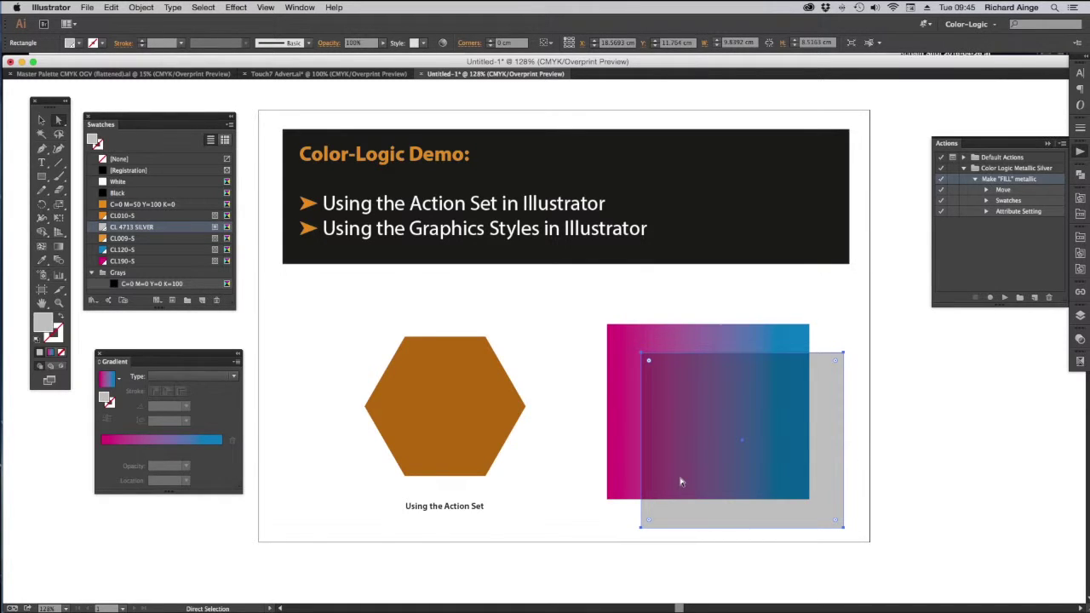
key(Delete)
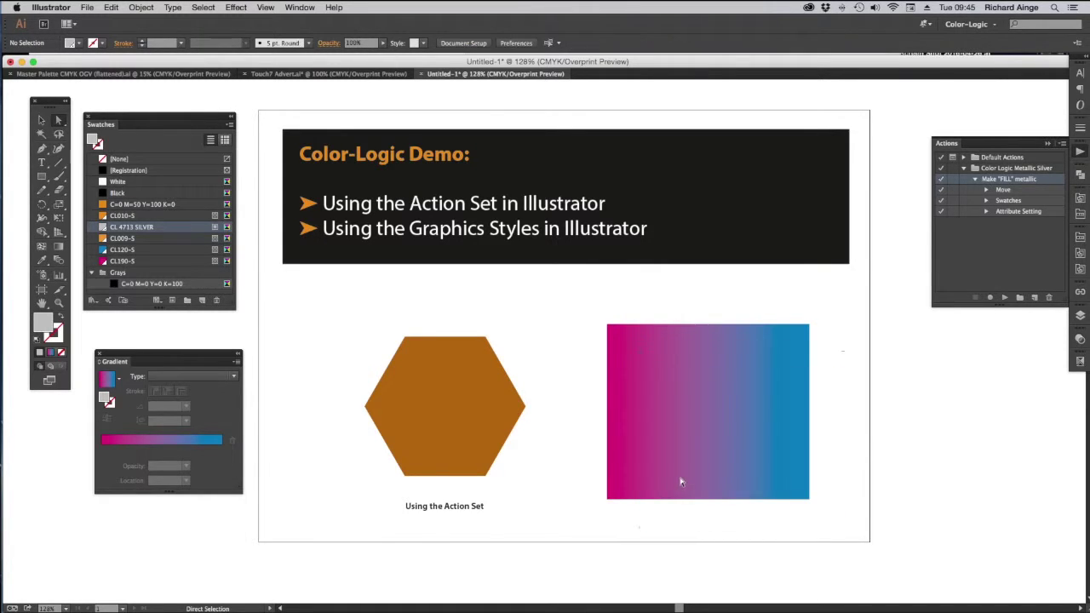
Step: Copy the gradient rectangle in place with a 0 cm horizontal and vertical Move, checking the copy by shifting it and undoing the shift
click(695, 423)
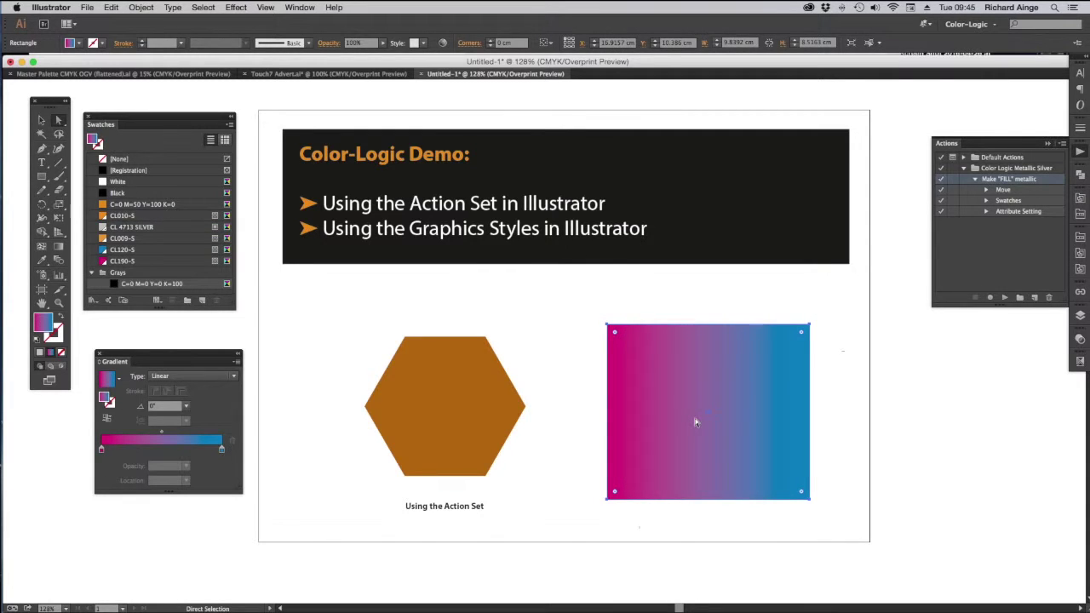
key(Return)
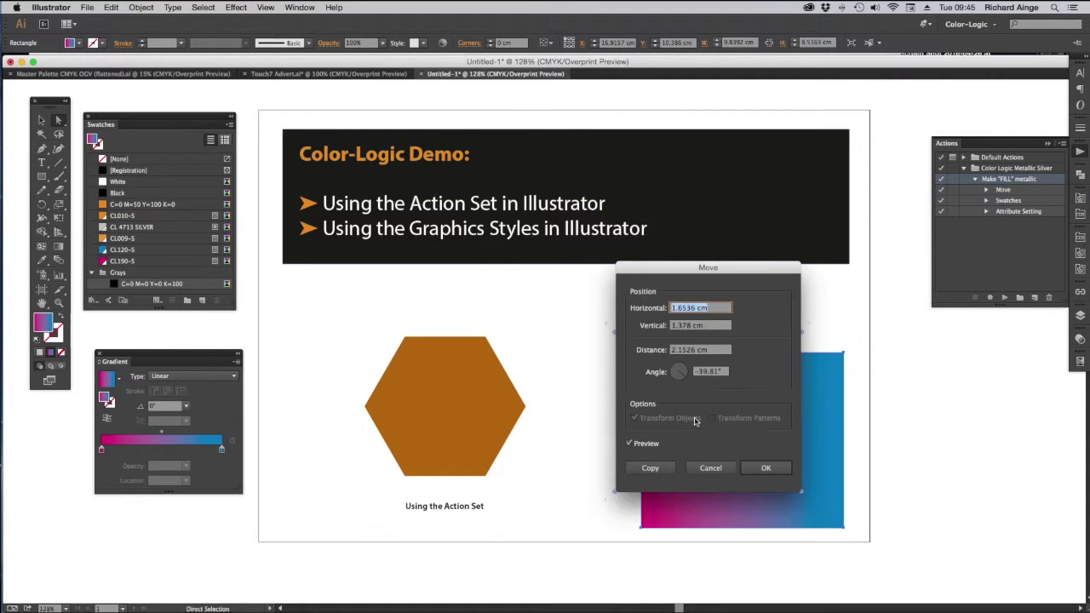
text(0)
key(Tab)
text(0)
key(Tab)
key(Tab)
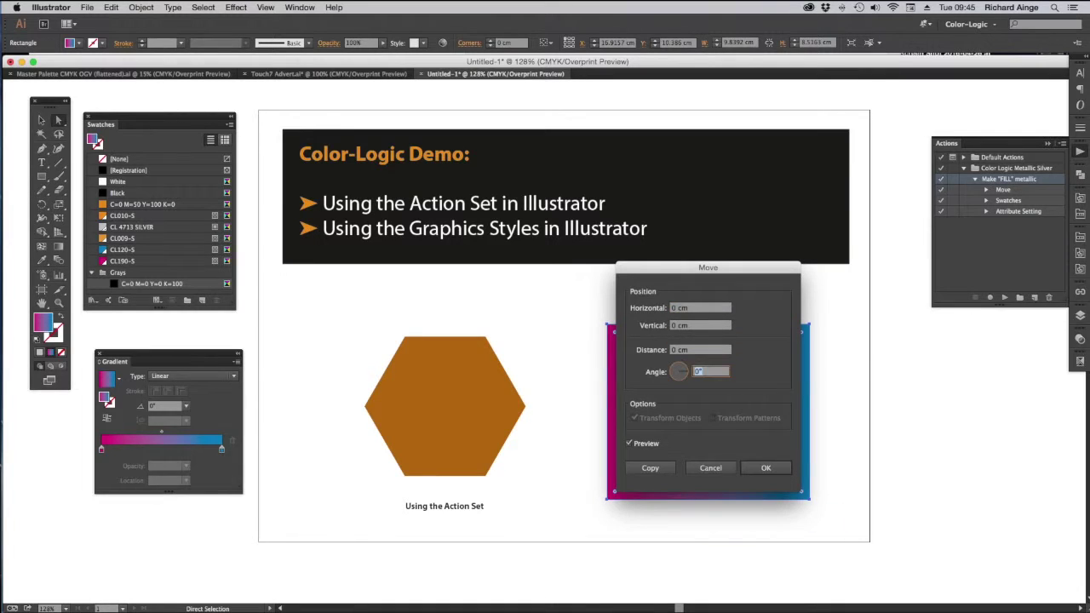
click(649, 468)
drag(676, 409, 812, 494)
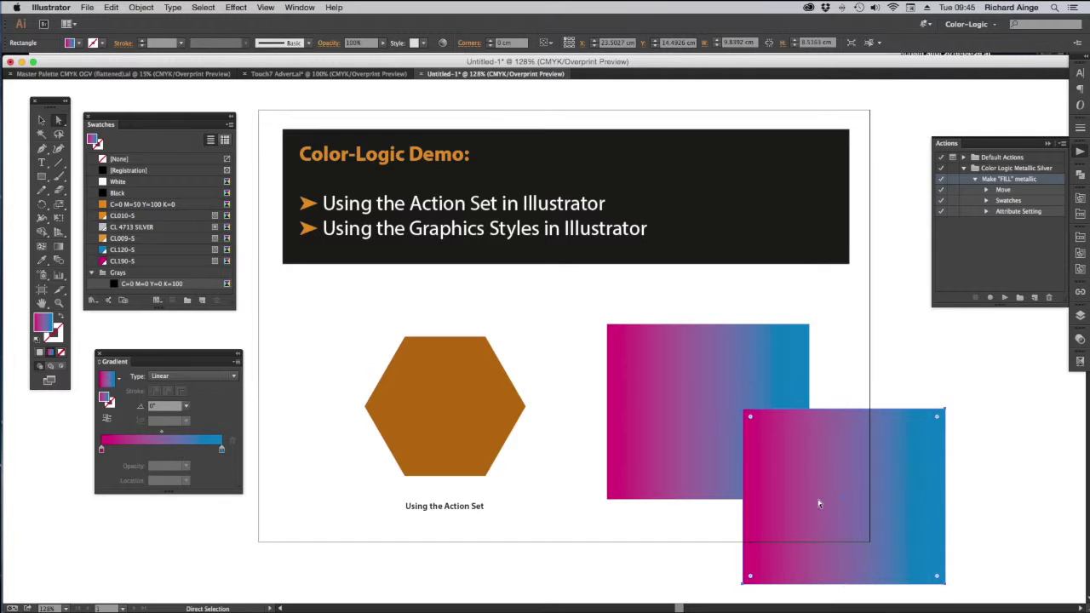
key(super+z)
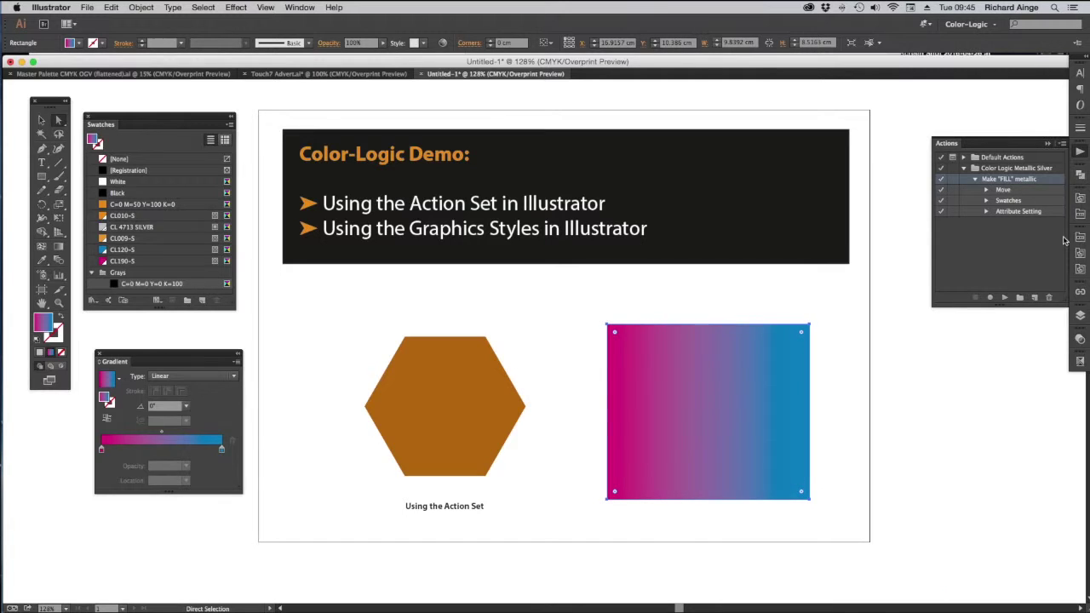
Step: Set the end stop of the copied rectangle's gradient to the CL 4713 SILVER swatch
click(1079, 199)
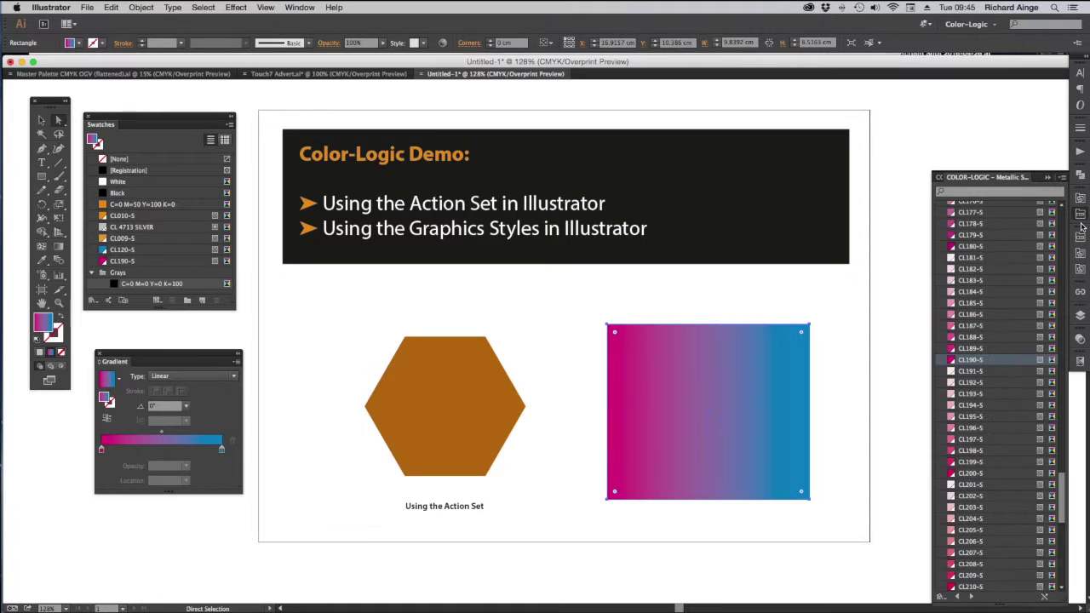
drag(1062, 493, 1063, 203)
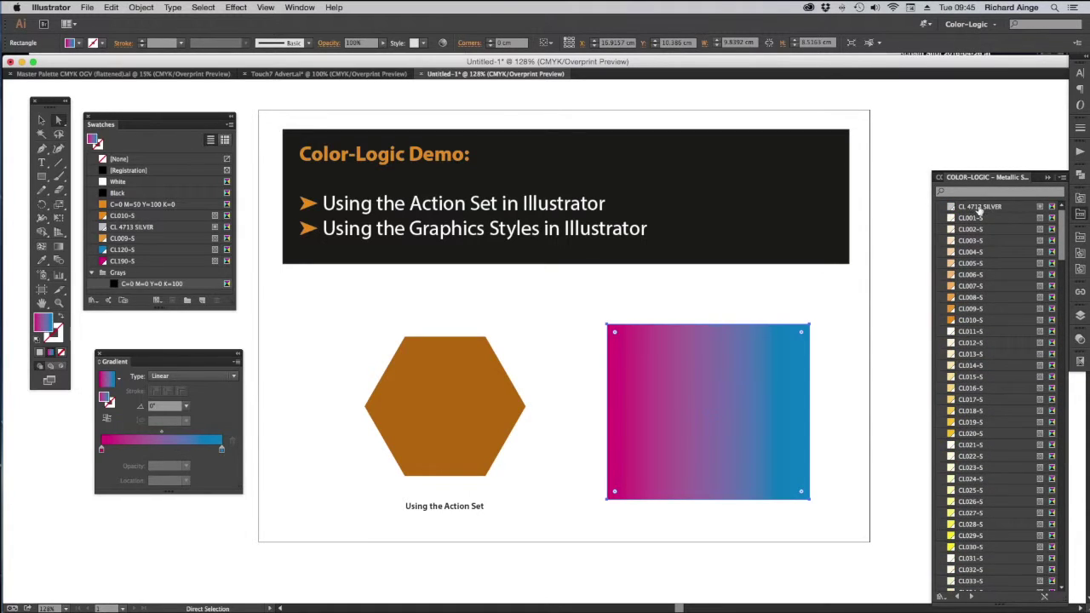
drag(988, 209, 150, 225)
click(160, 231)
drag(160, 230, 221, 452)
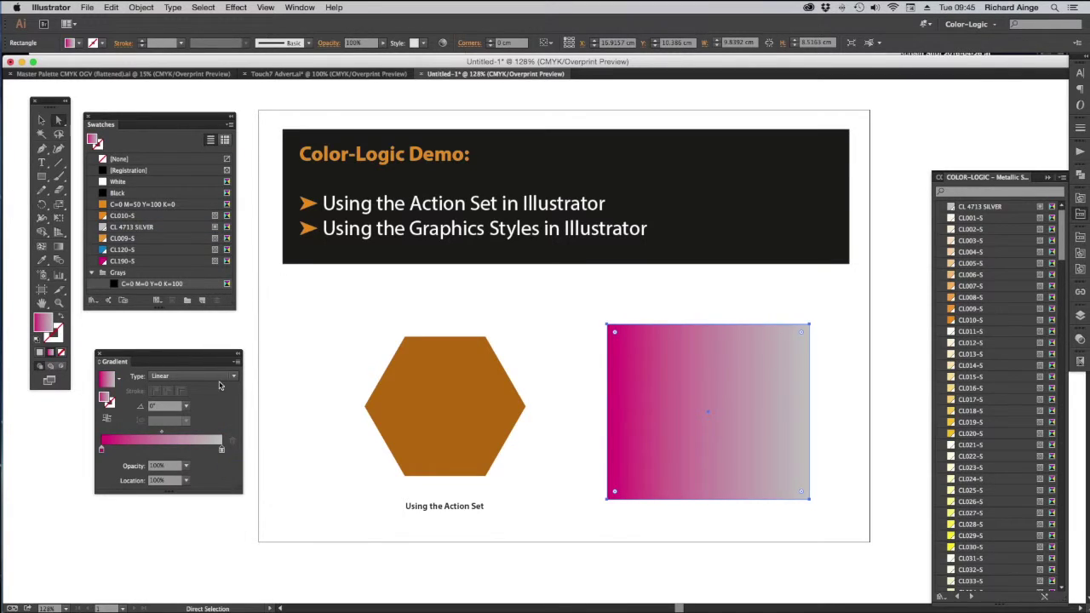
Step: Attach the Color panel beneath the Gradient panel and align the pair under the Swatches panel
double_click(222, 450)
drag(229, 413, 109, 498)
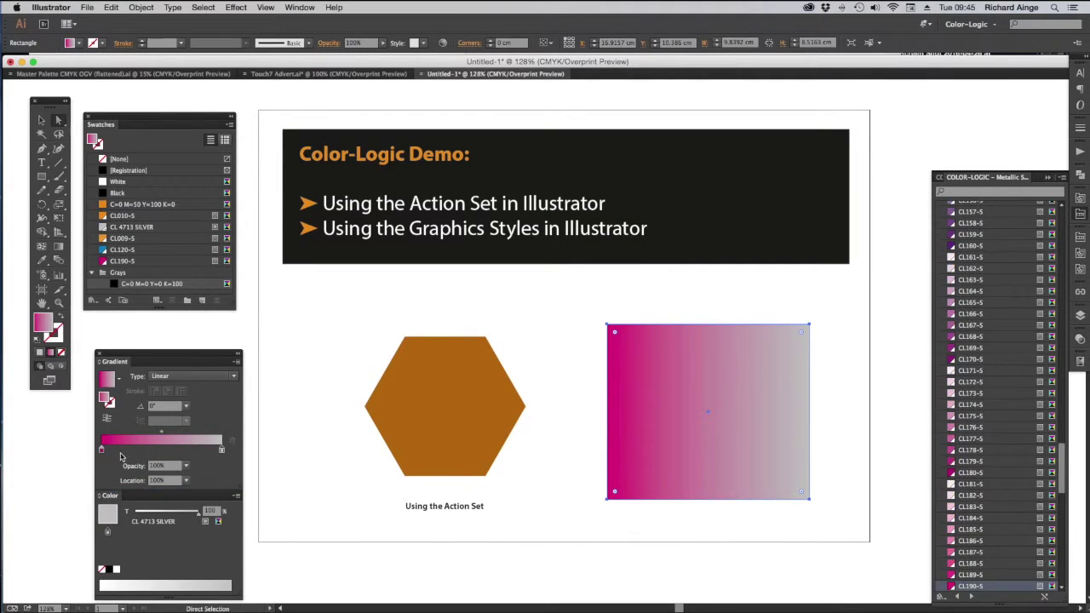
drag(133, 360, 123, 336)
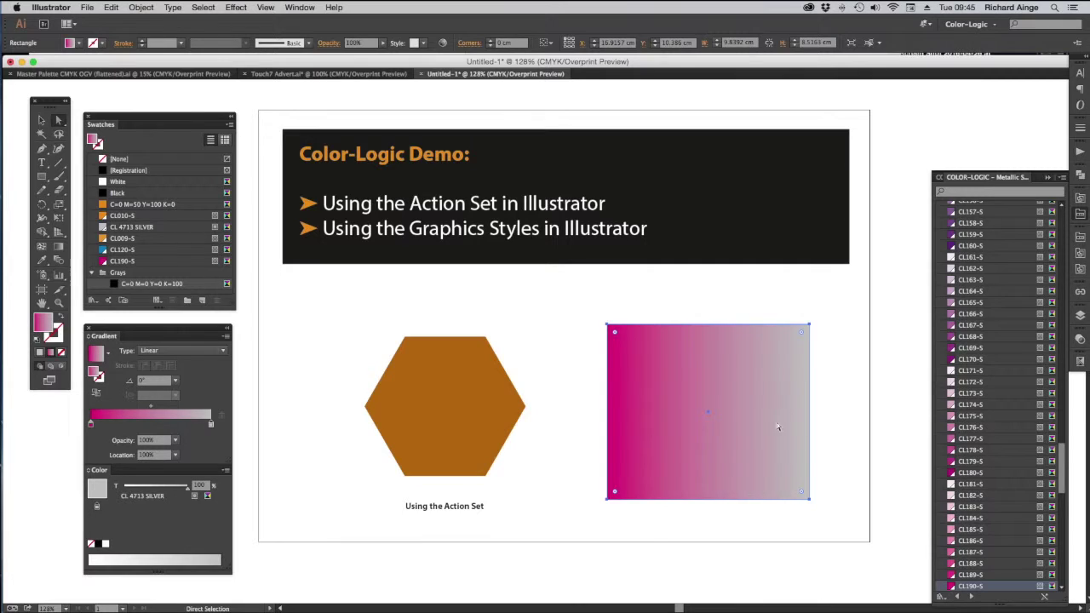
Step: Set the gradient's start stop to CL 4713 SILVER and reduce its tint to 0%
click(148, 228)
drag(148, 228, 91, 424)
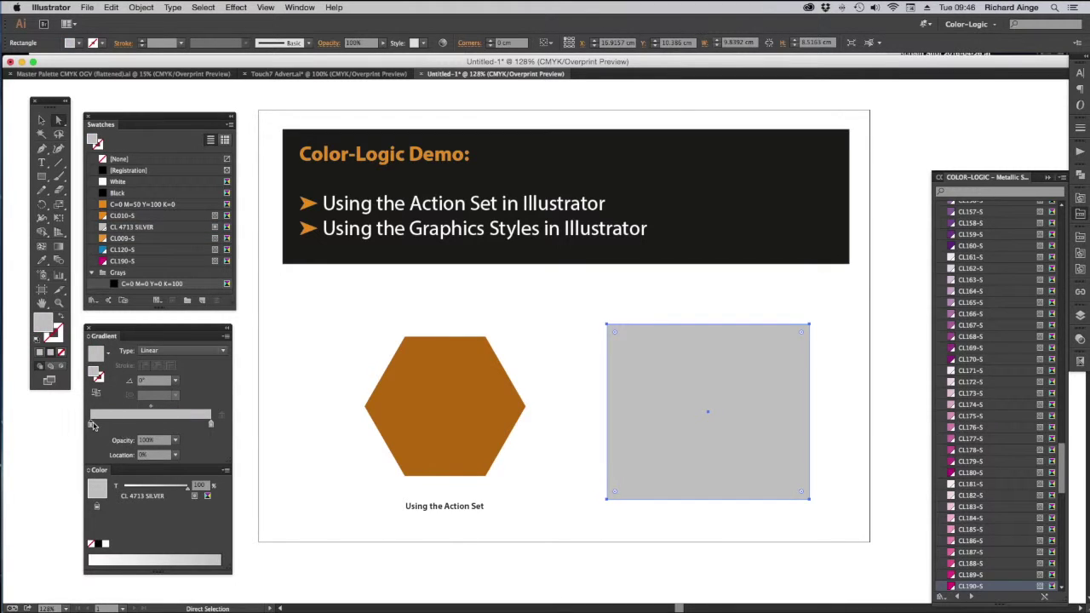
drag(187, 490, 85, 492)
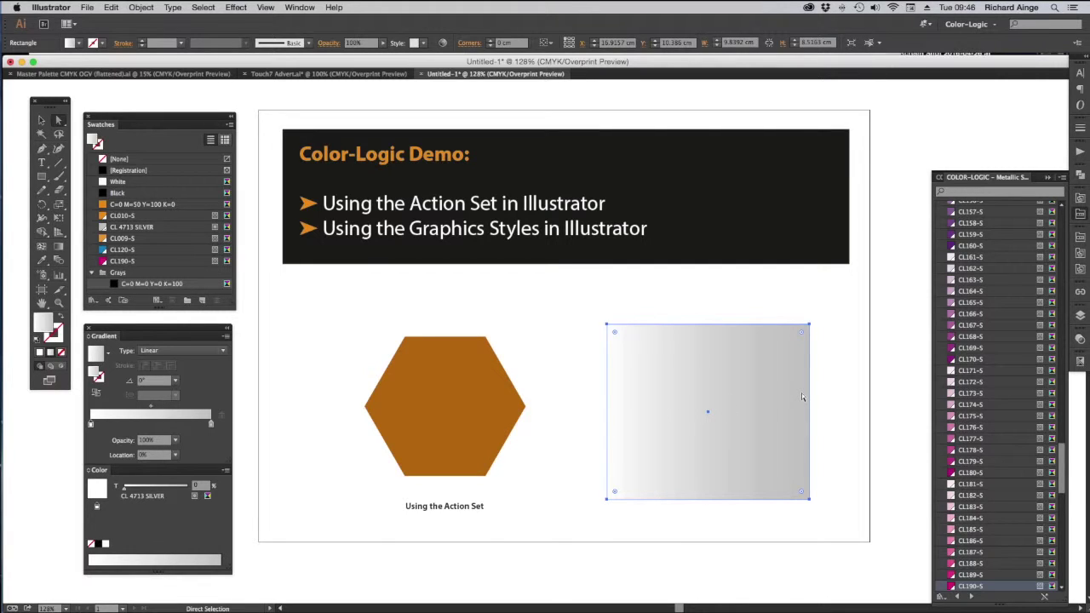
Step: Float the Attributes panel above the hexagon, enable Overprint Fill for the silver gradient rectangle and deselect it
drag(17, 213, 298, 286)
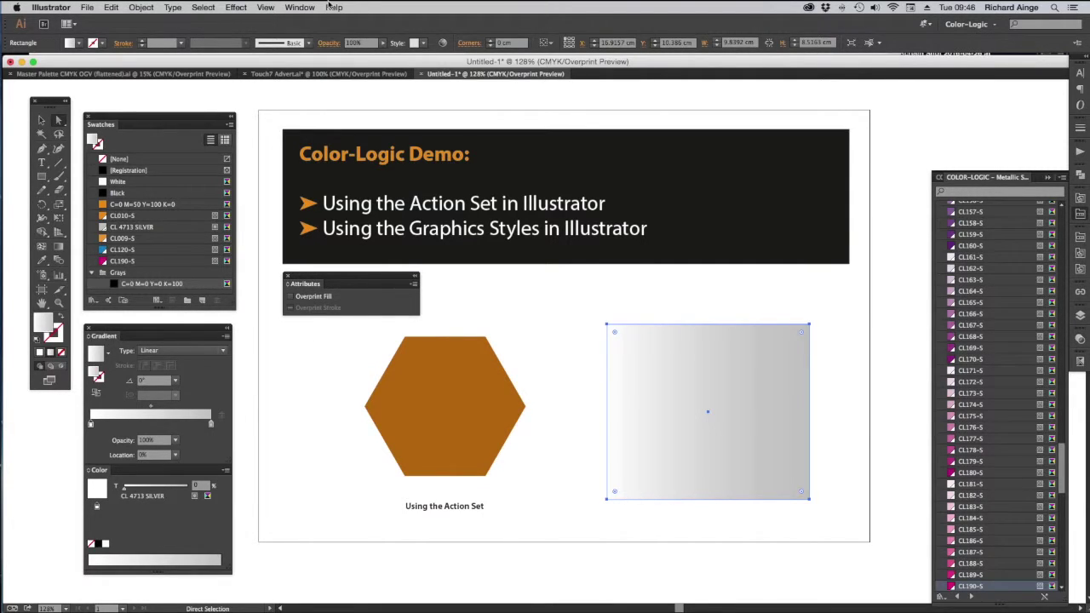
click(303, 7)
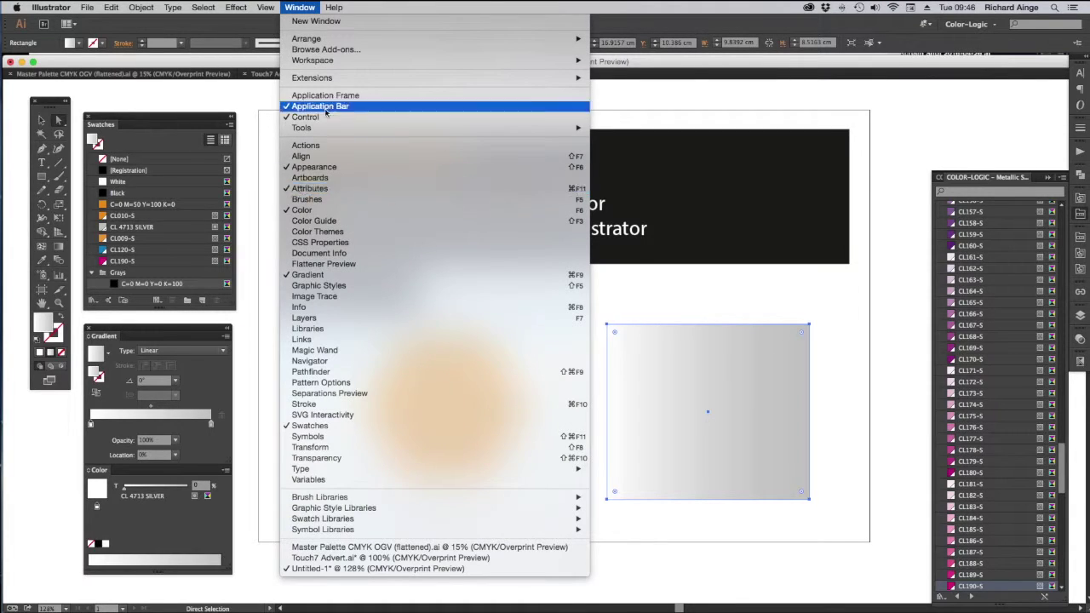
click(313, 7)
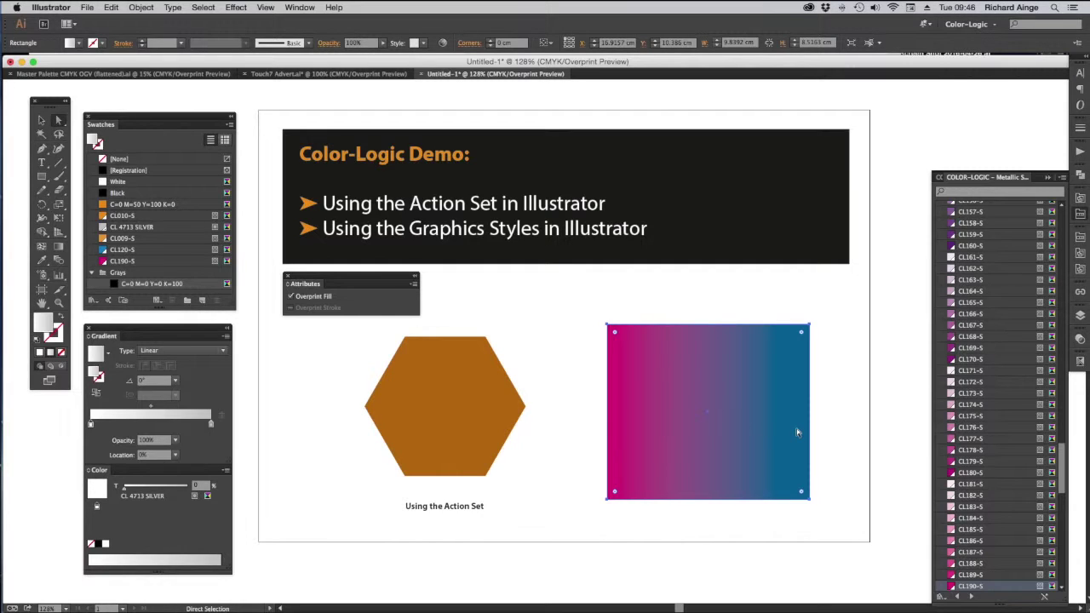
click(855, 418)
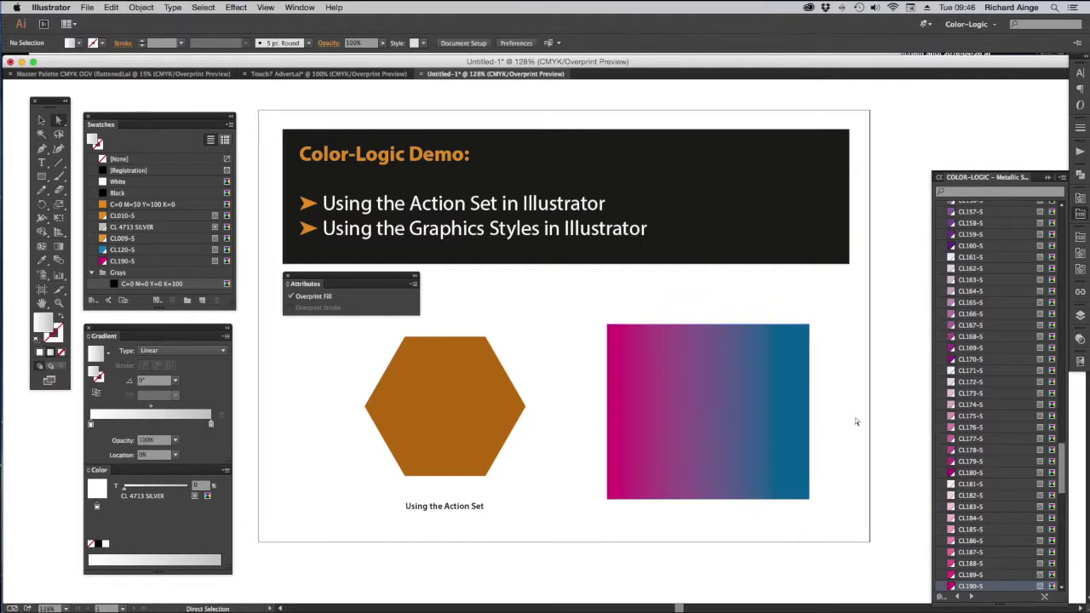
Step: Rework the overlay gradient to run from silver through a 0% tint middle stop back to silver, angled at 90°
click(673, 401)
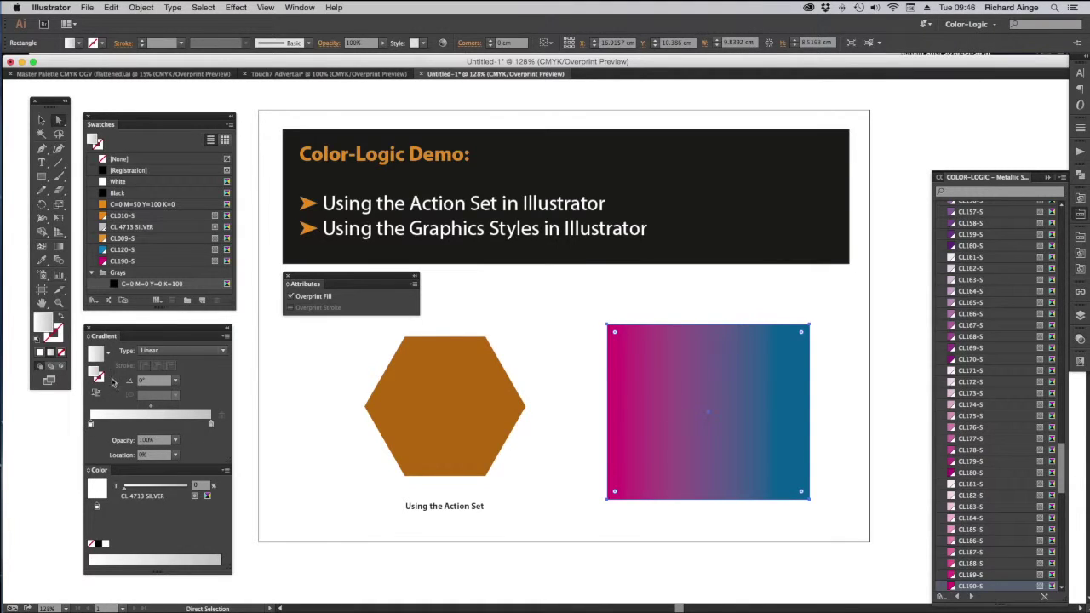
drag(115, 423, 92, 429)
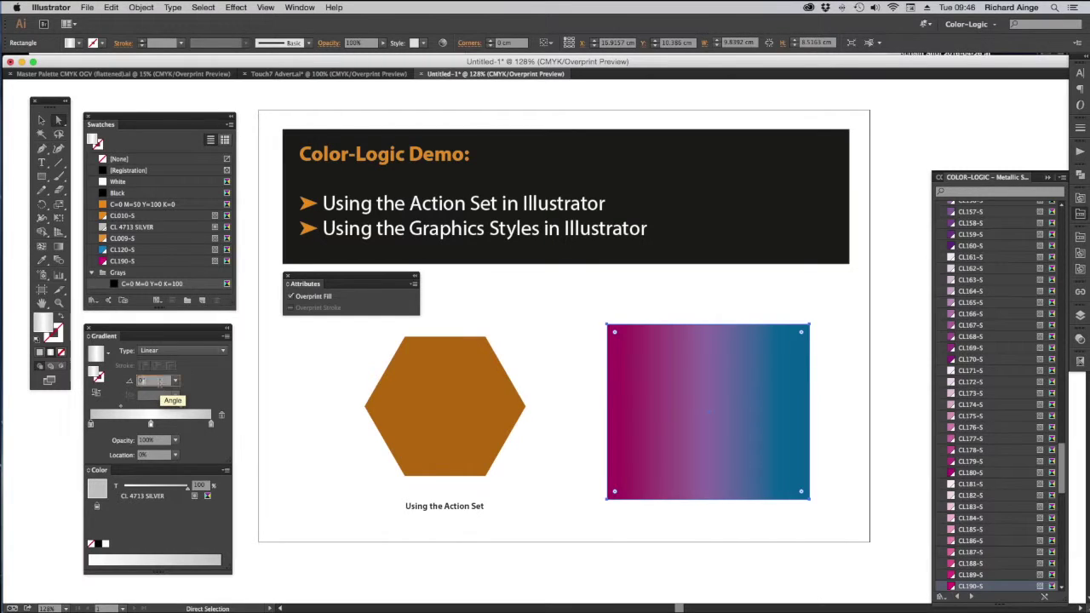
key(Return)
click(690, 538)
Step: Select both stacked rectangles and squash them from the top to a strip about 1.74 cm high
key(v)
drag(591, 307, 851, 545)
drag(712, 333, 711, 465)
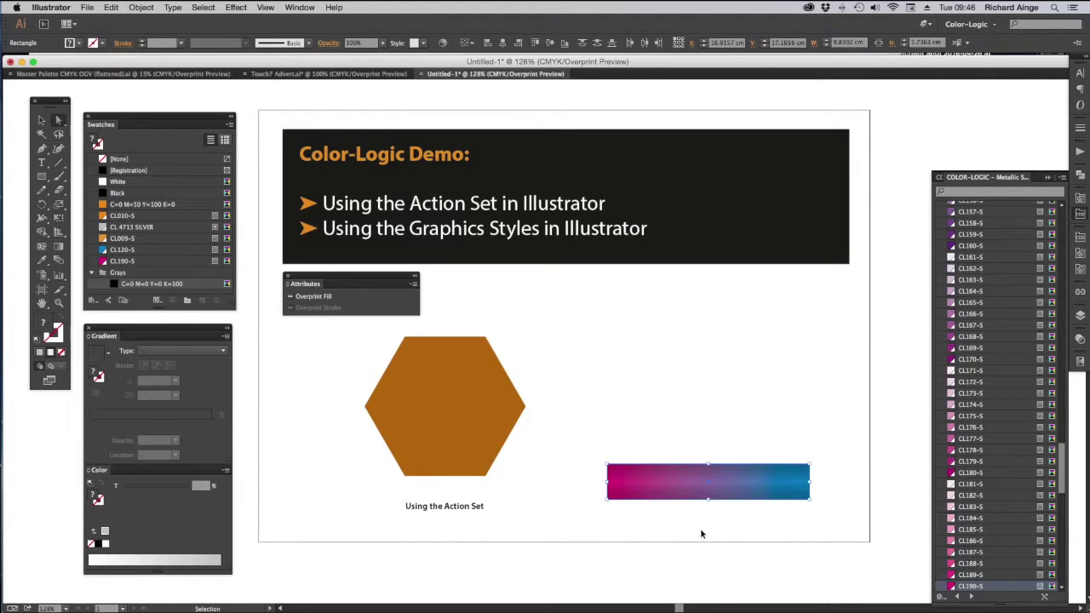
click(702, 534)
key(a)
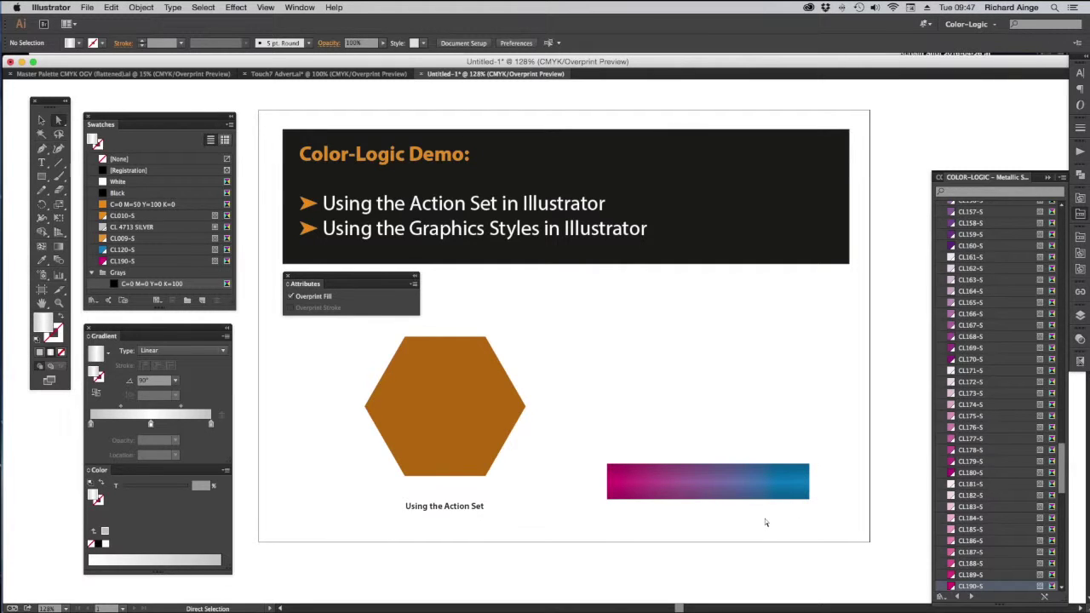
Step: Move the silver overprint hexagon down and to the right, partly off the orange hexagon, and deselect it
click(430, 408)
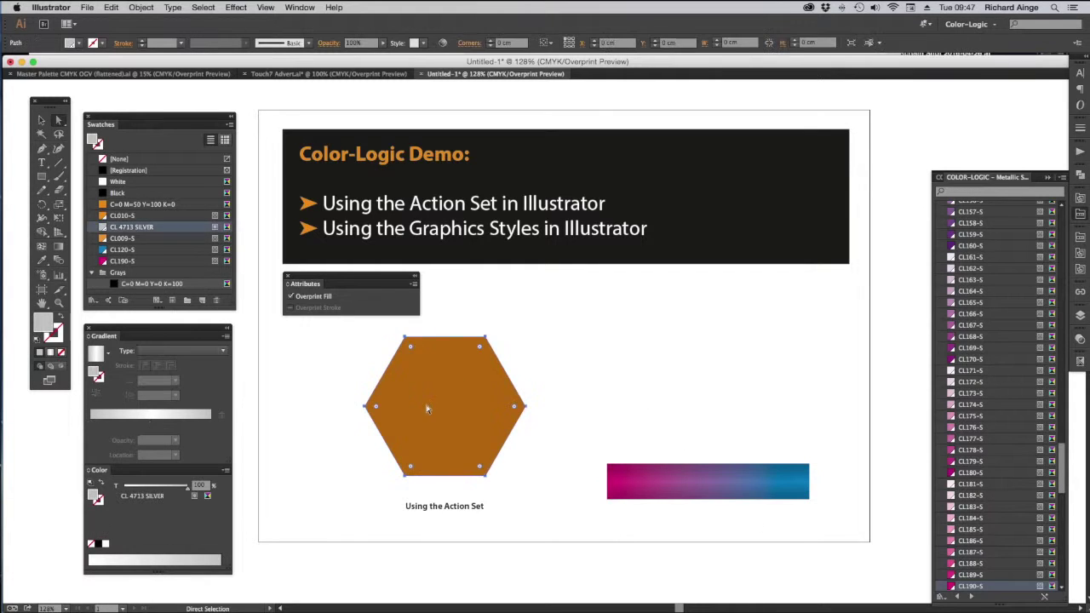
drag(430, 408, 484, 433)
mouse_move(550, 603)
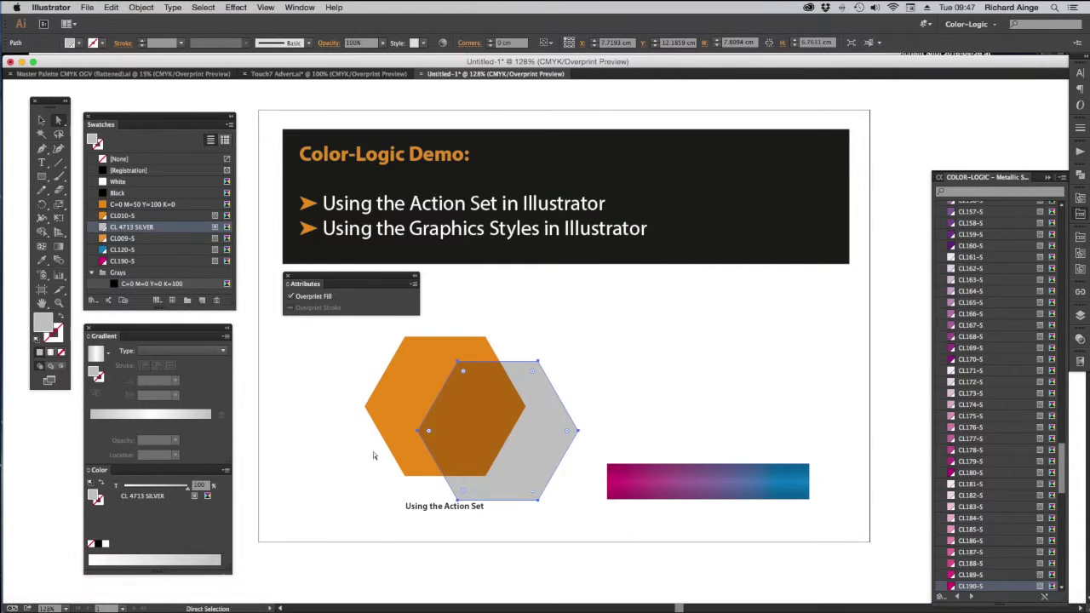
key(super+shift+a)
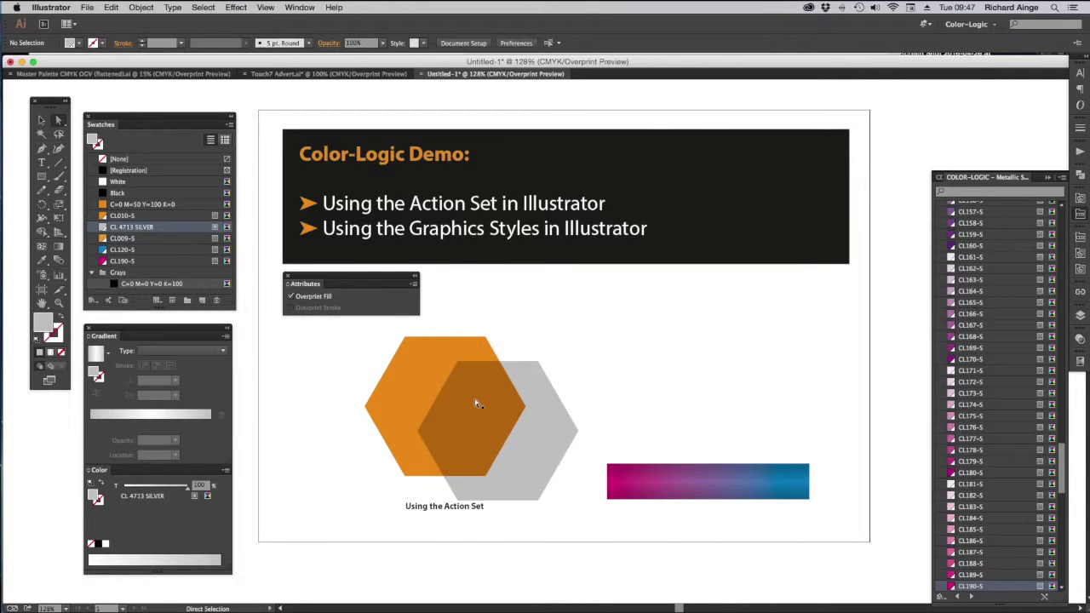
Step: Undo the last move of the silver overprint hexagon and leave nothing selected
key(super+z)
click(547, 317)
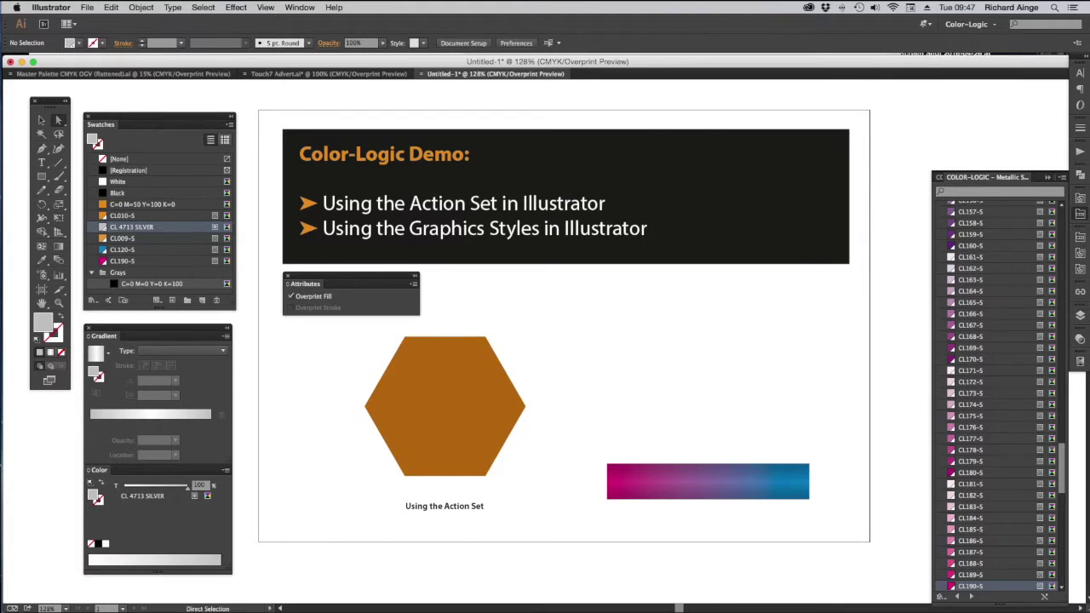
Step: Draw a rectangle about 5.82 × 3.94 cm above the magenta-to-blue strip, apply the CL065-S graphic style and deselect it
click(40, 176)
drag(638, 305, 760, 386)
click(1080, 199)
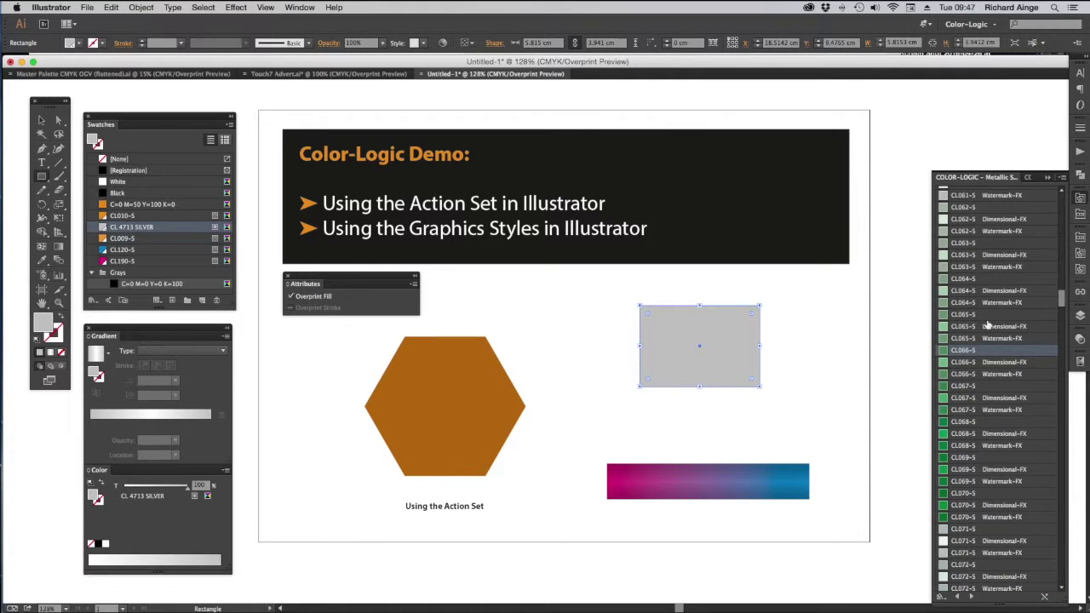
click(976, 315)
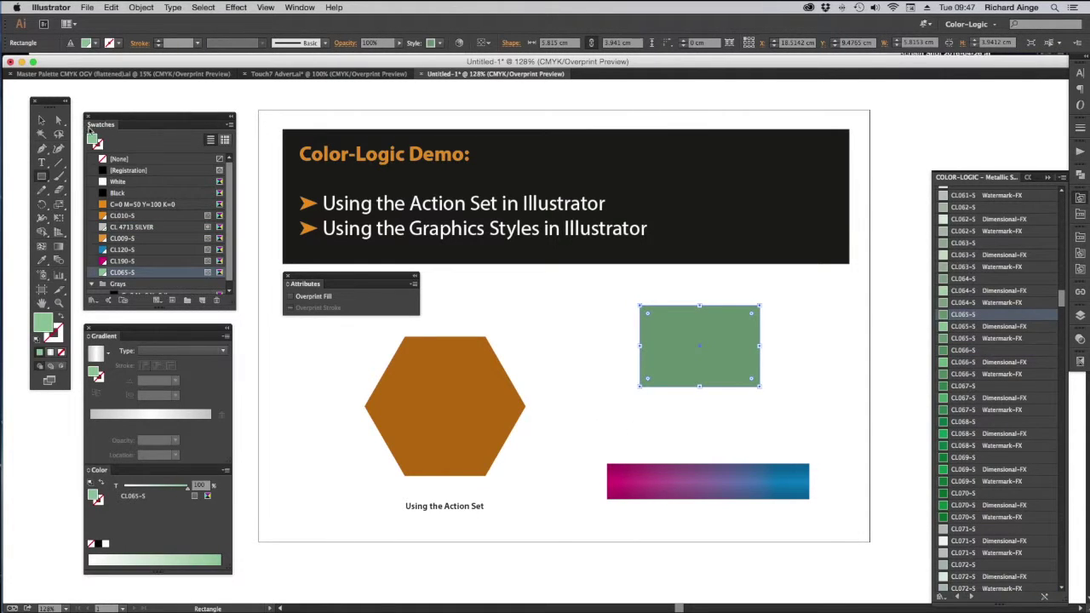
key(a)
click(601, 326)
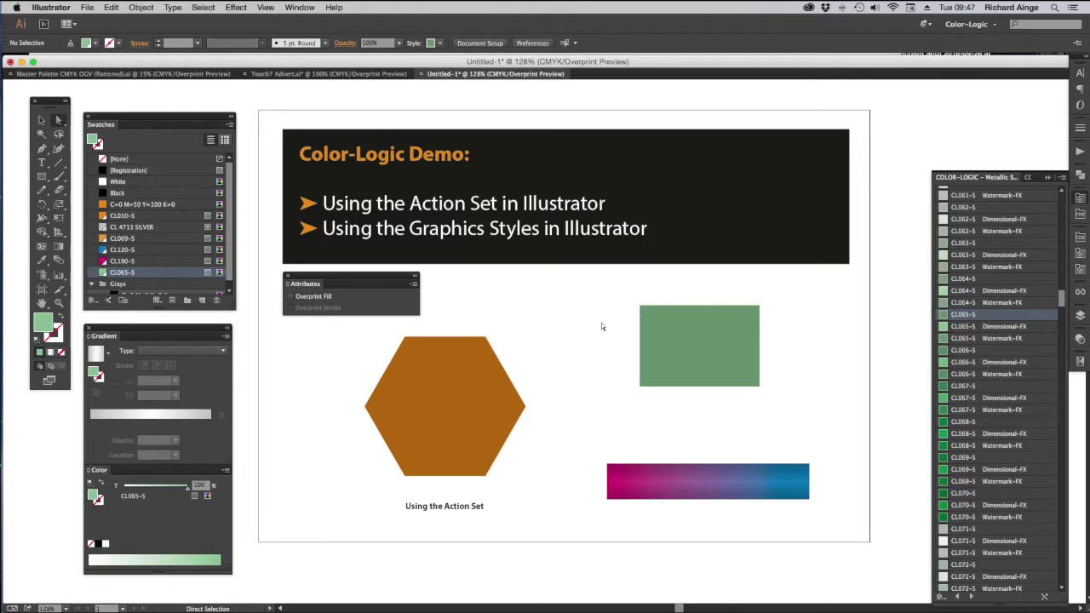
Step: Draw a small rectangle about 2.26 × 1.27 cm inside the green rectangle's upper left area and apply the CL065-S Dimensional-FX graphic style
click(42, 176)
drag(702, 351, 704, 352)
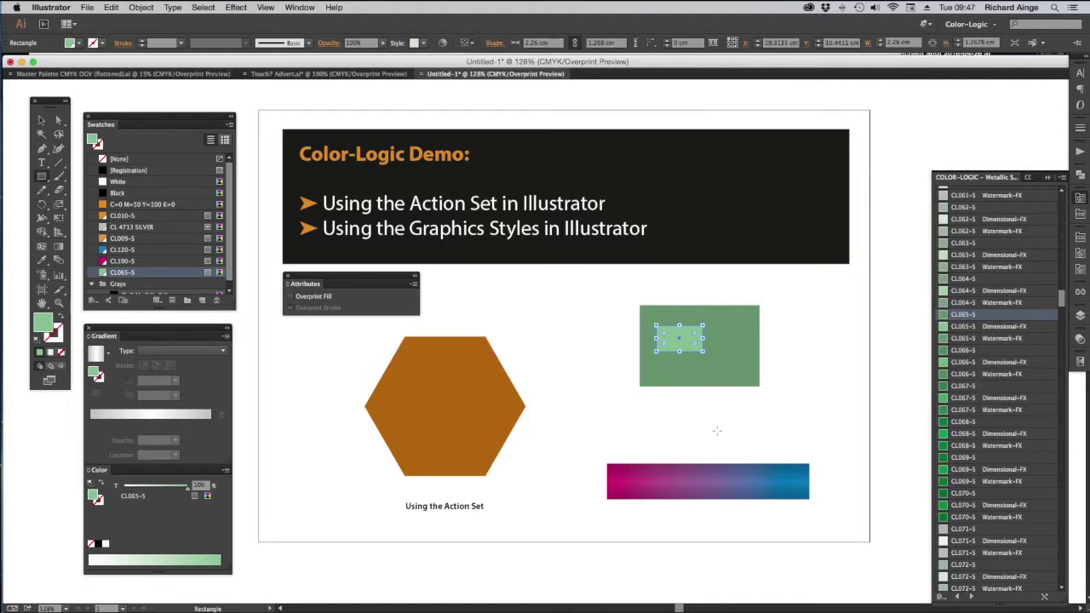
click(965, 326)
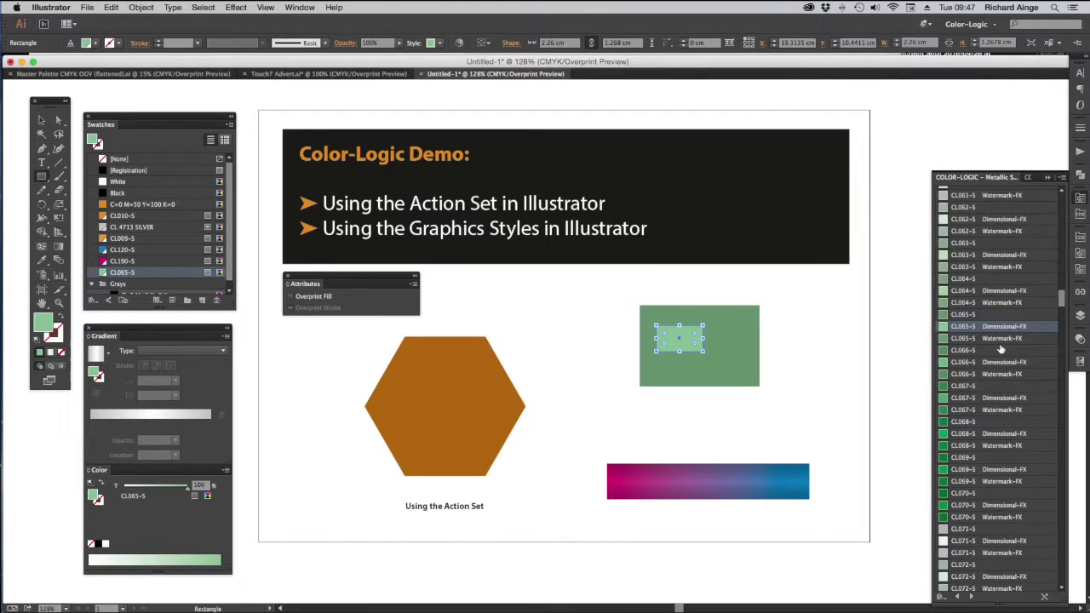
Step: Change the small inner rectangle's graphic style to CL065-S Watermark-FX and deselect it
click(996, 340)
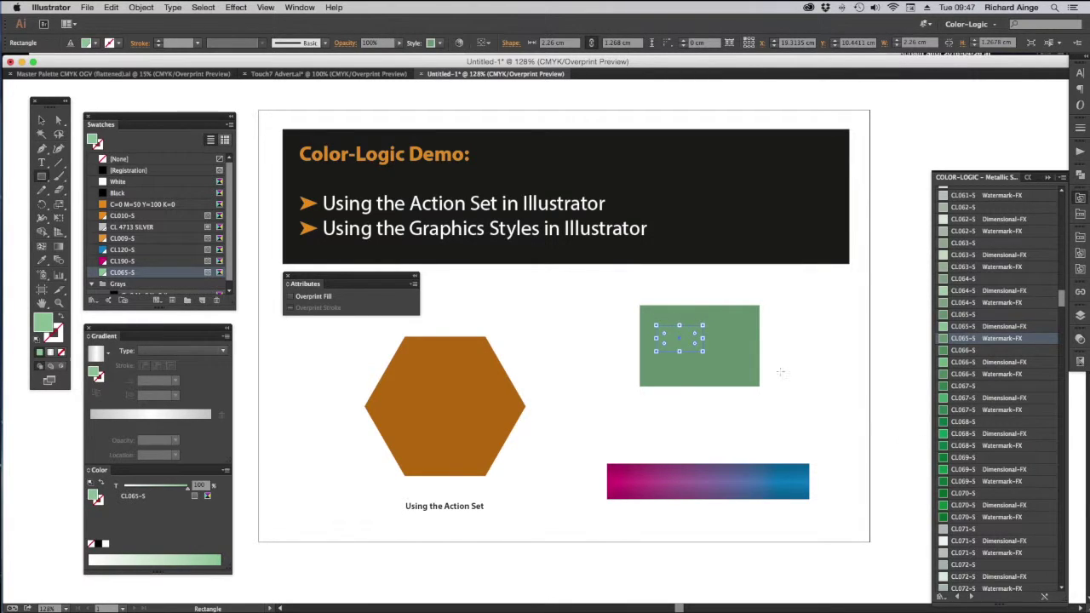
click(58, 120)
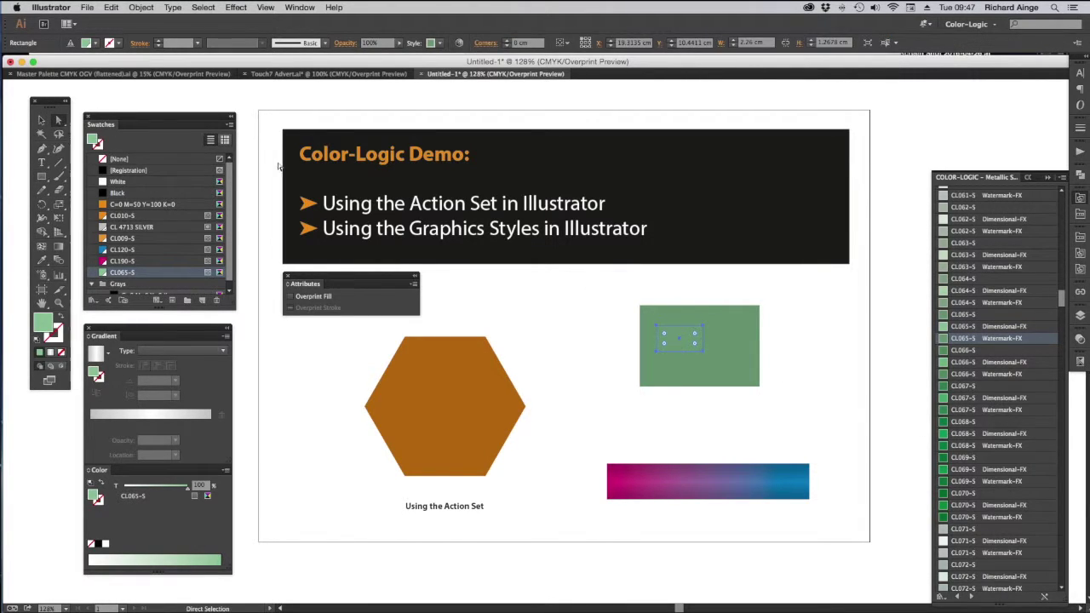
click(871, 377)
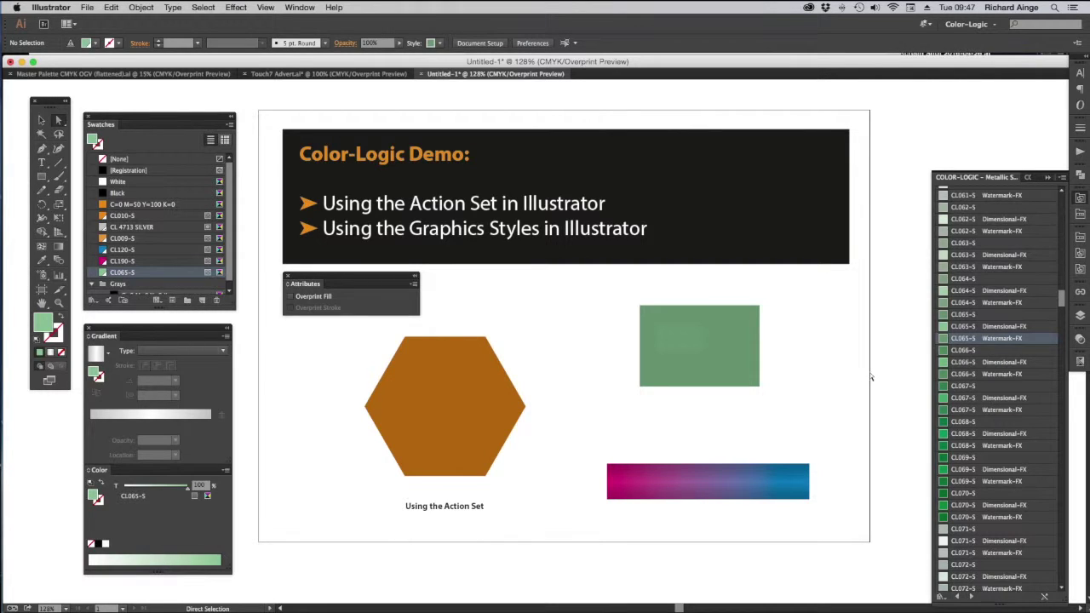